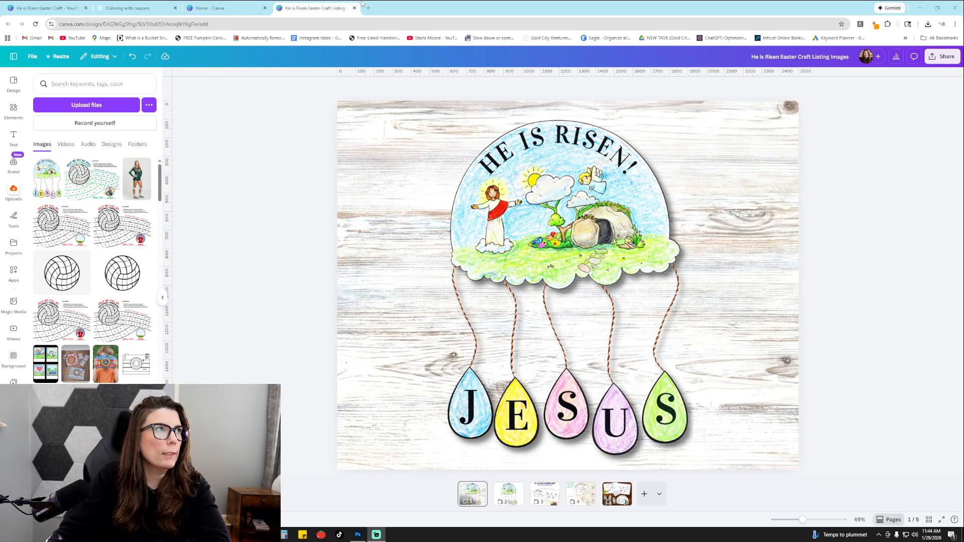
Switch to the He is Risen Easter Craft design and look through the sign, the letter drops and the assembled craft page.
click(48, 8)
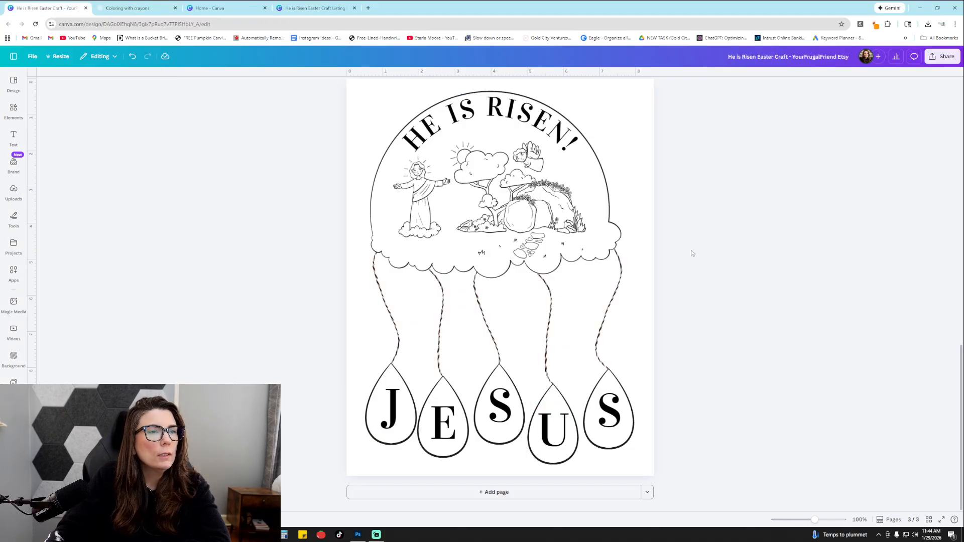
scroll(692, 253, up, 15)
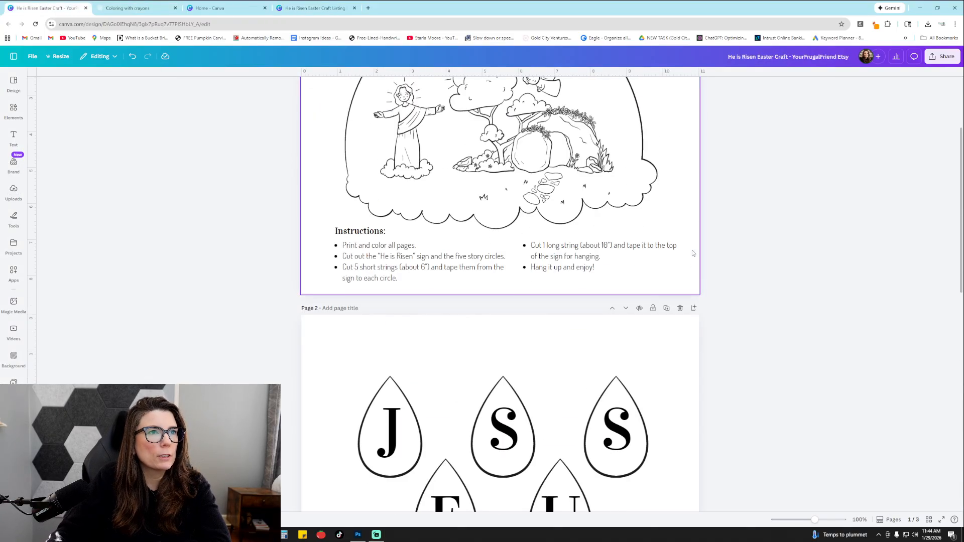
click(356, 284)
scroll(356, 283, down, 3)
scroll(357, 284, up, 3)
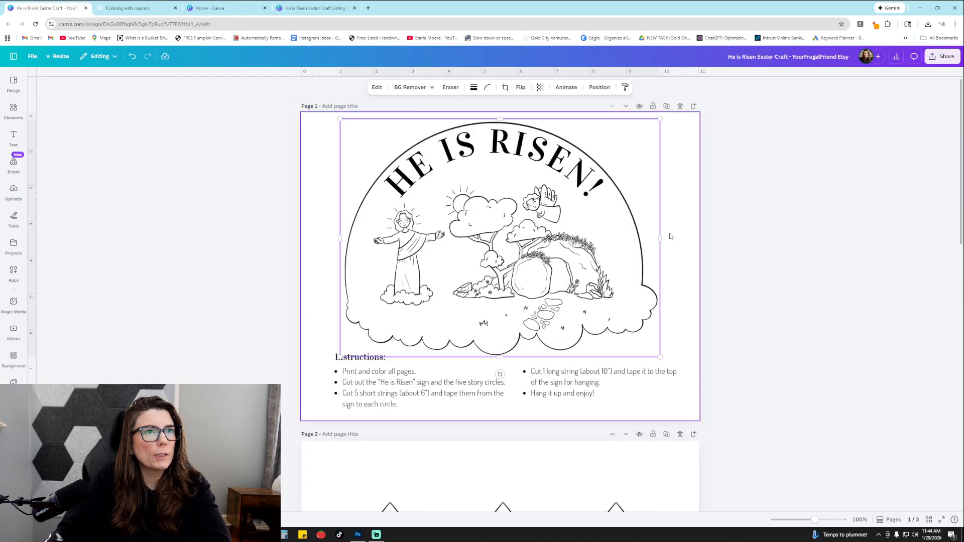
scroll(664, 279, down, 5)
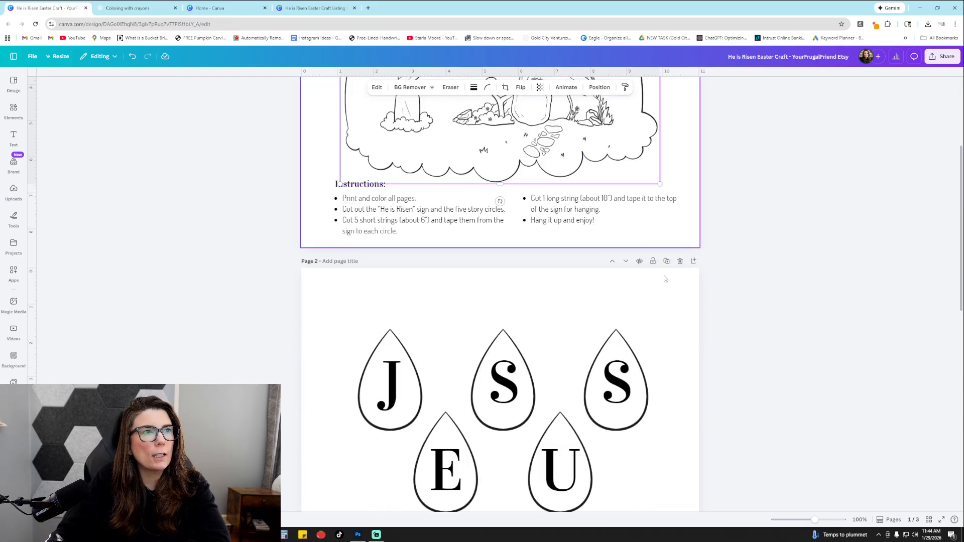
click(616, 293)
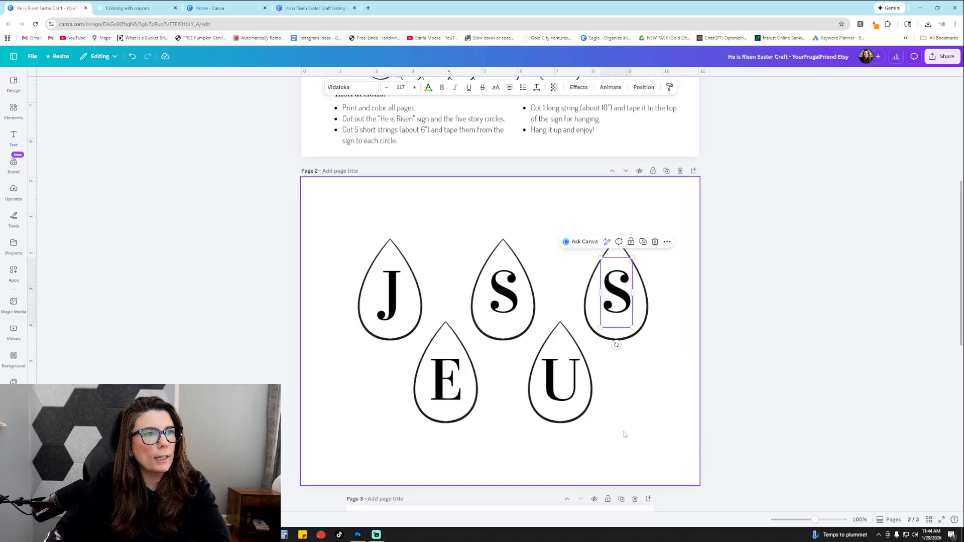
scroll(634, 422, down, 6)
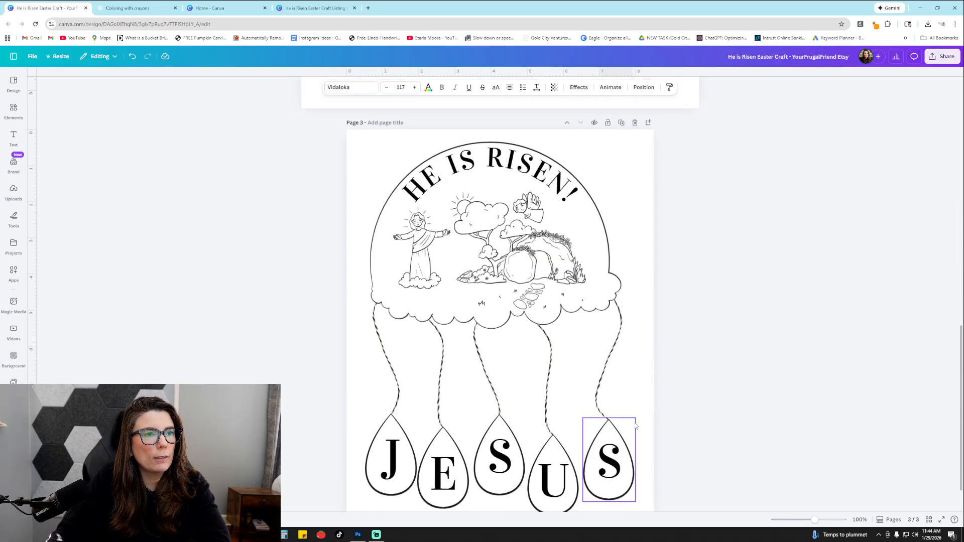
Select each of the five strings on page 3 in turn to examine the pieces connecting the sign to the letter drops.
click(598, 374)
click(548, 384)
click(493, 390)
click(440, 394)
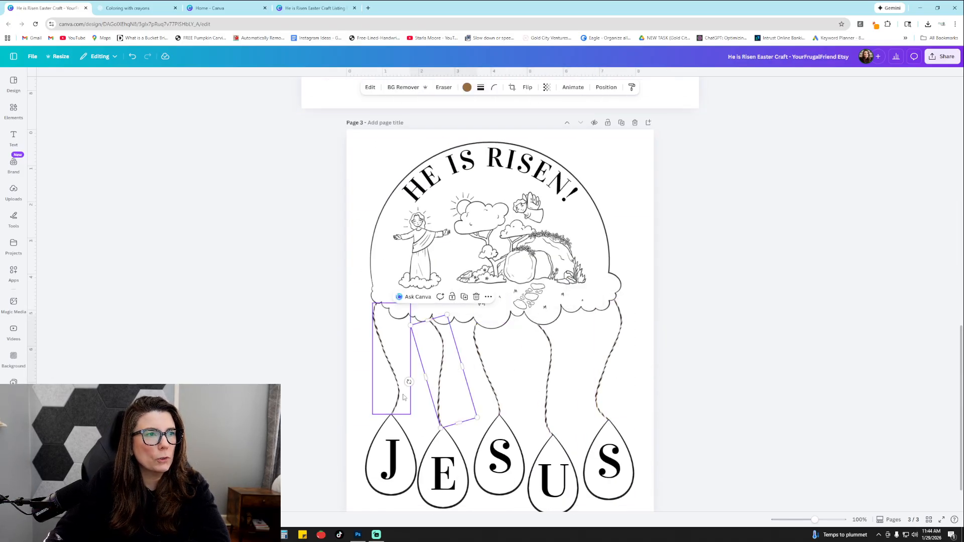
click(397, 392)
View the info of the string above the last S drop on page 3.
click(603, 361)
click(658, 283)
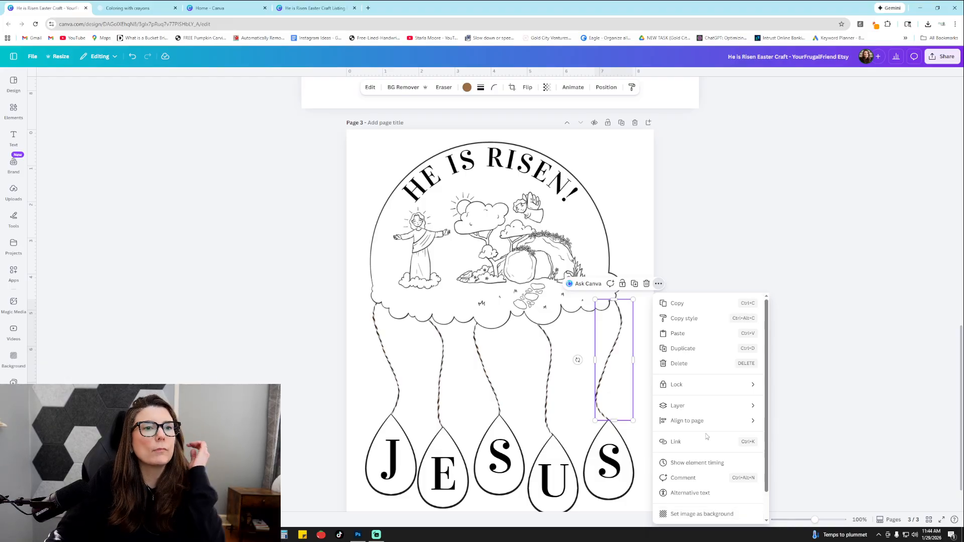
scroll(705, 431, down, 1)
click(677, 514)
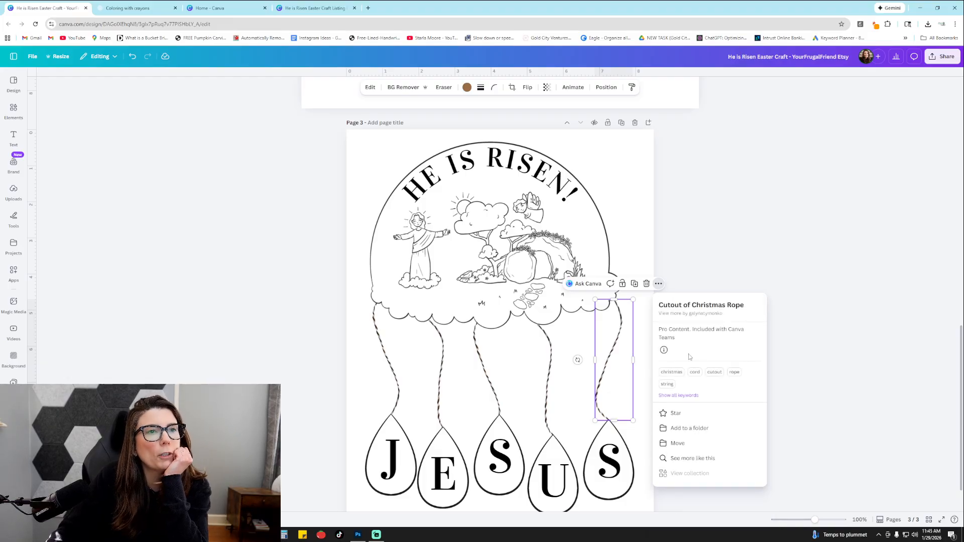
click(691, 315)
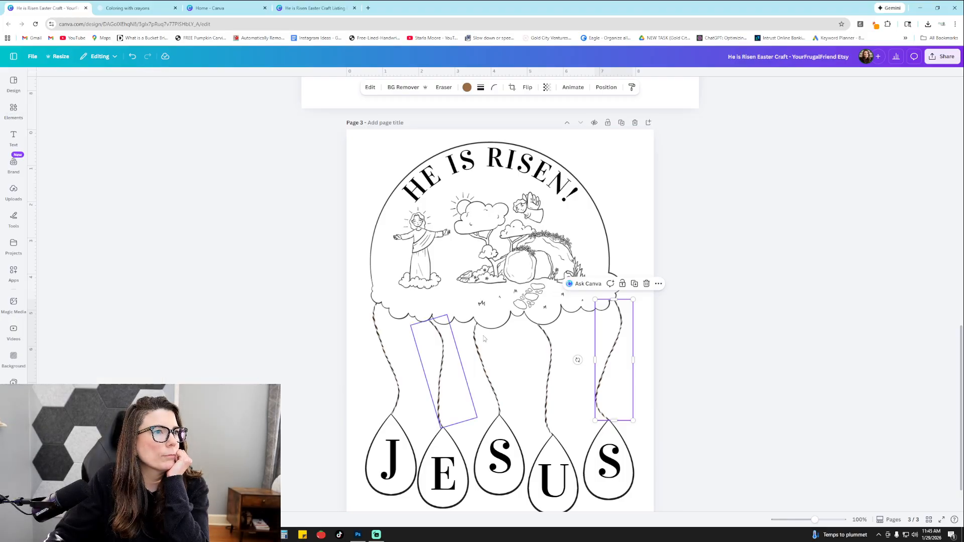
View the licensing details of the Cutout of Christmas Rope graphic, and close them.
click(658, 284)
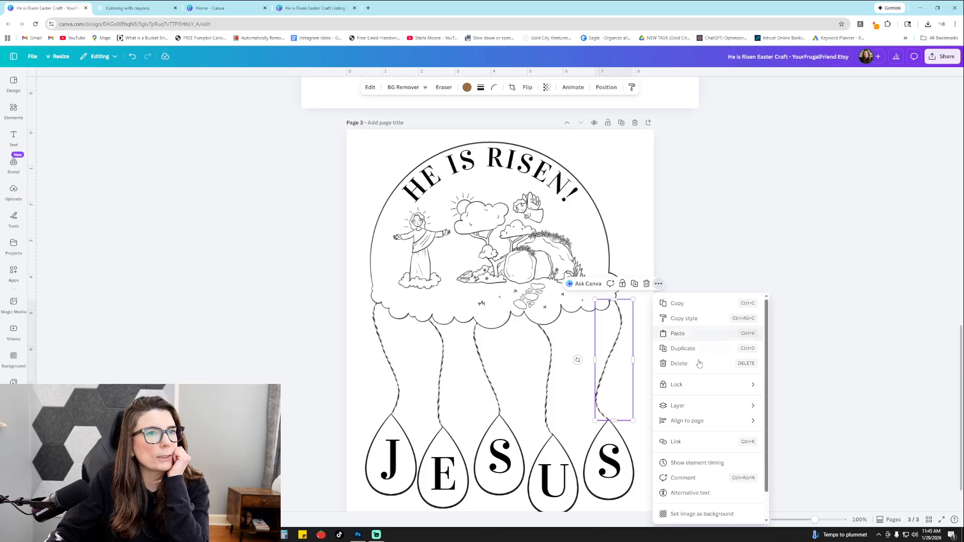
scroll(683, 467, down, 1)
click(688, 516)
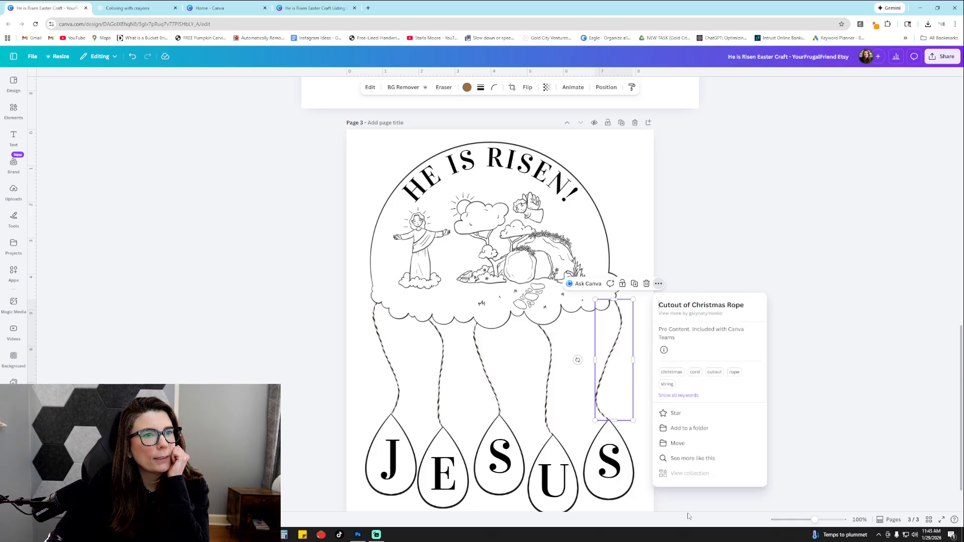
click(699, 330)
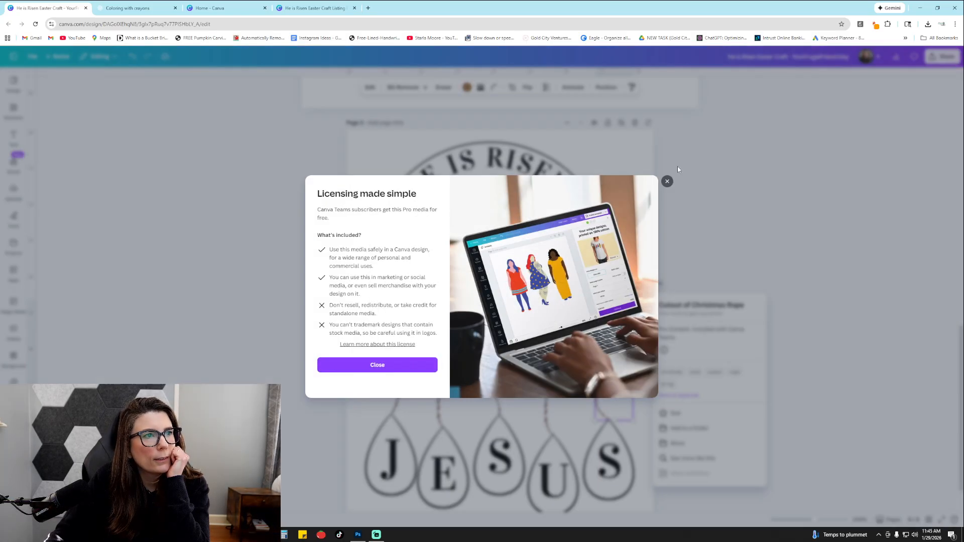
click(665, 181)
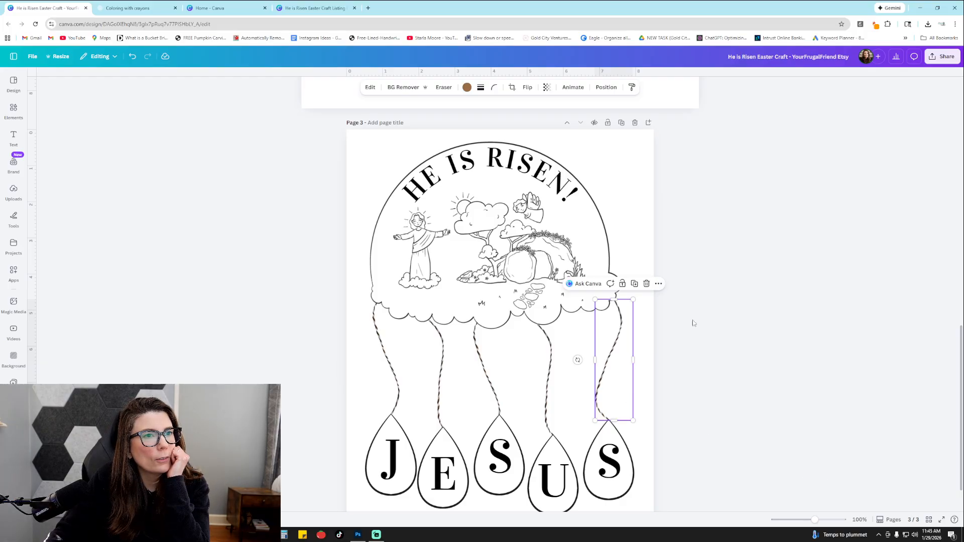
Show all graphics by the creator of the Christmas rope and search them for STRING.
click(658, 284)
scroll(696, 401, down, 1)
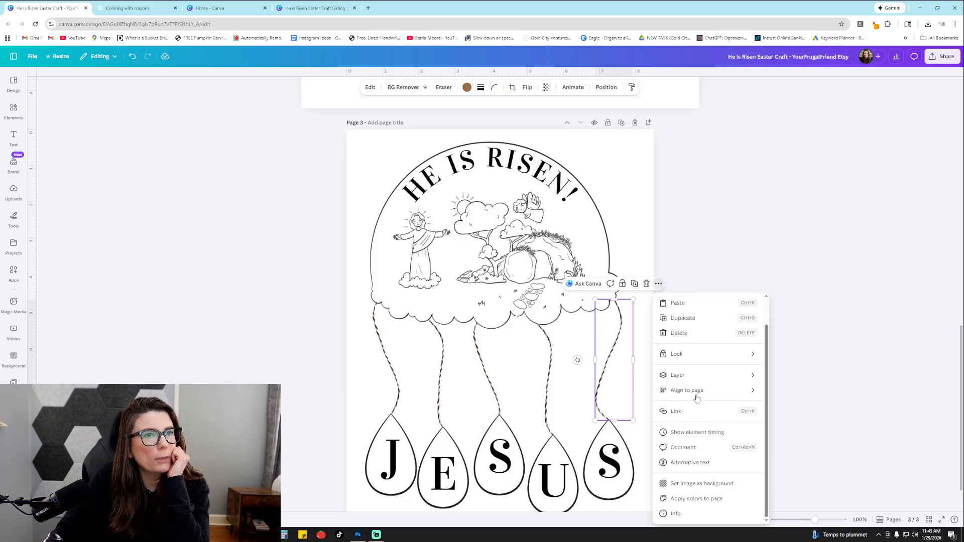
click(674, 521)
click(696, 316)
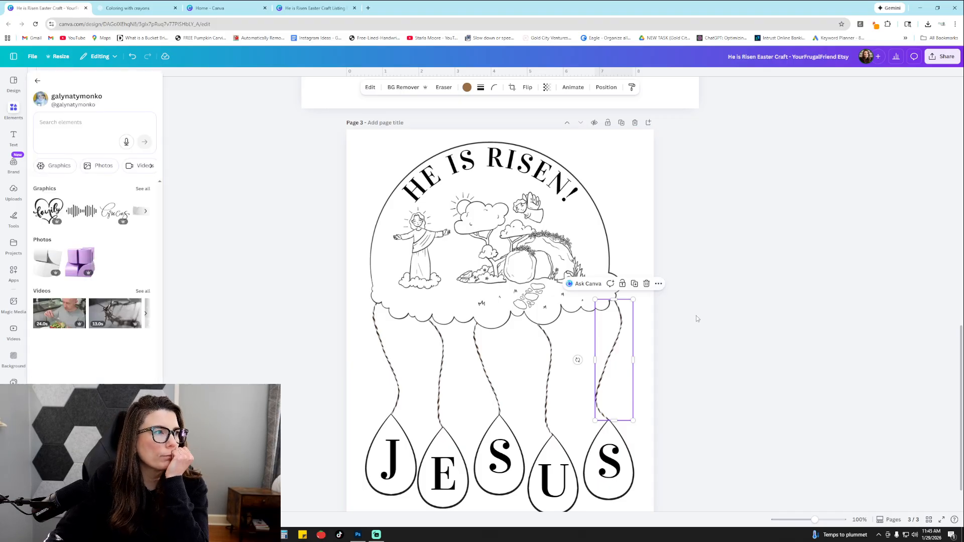
click(143, 189)
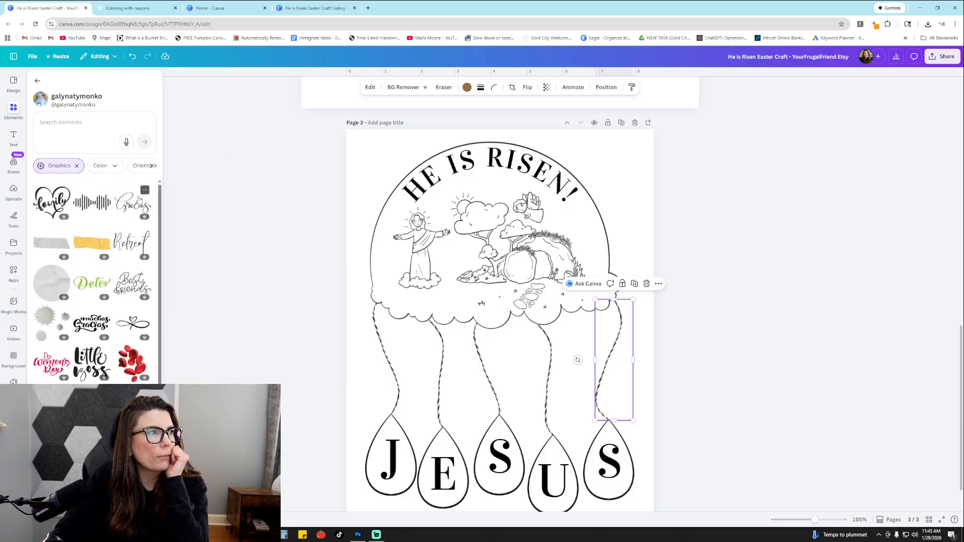
click(68, 123)
text(STRING)
key(Return)
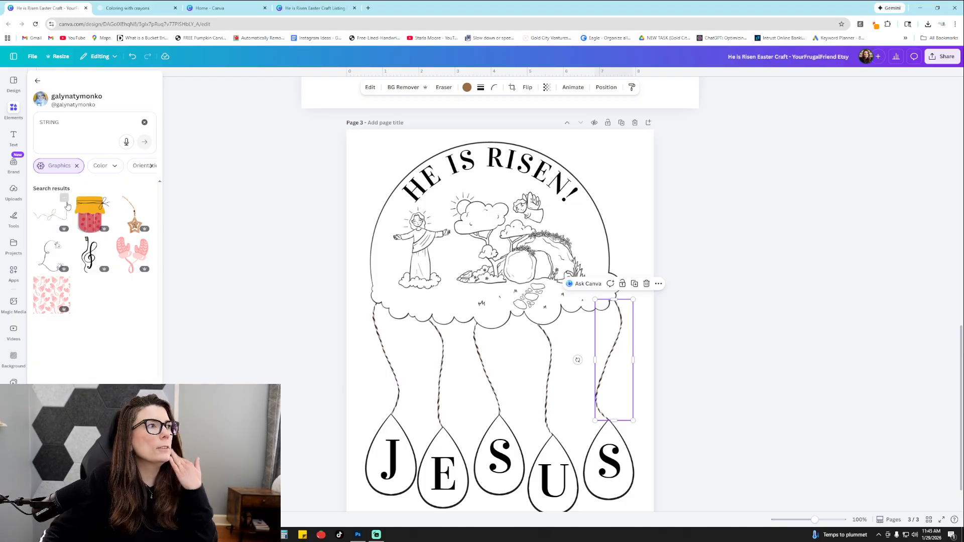
Add the long looped string graphic to page 3 and crop both its ends to leave a short curved piece.
click(55, 216)
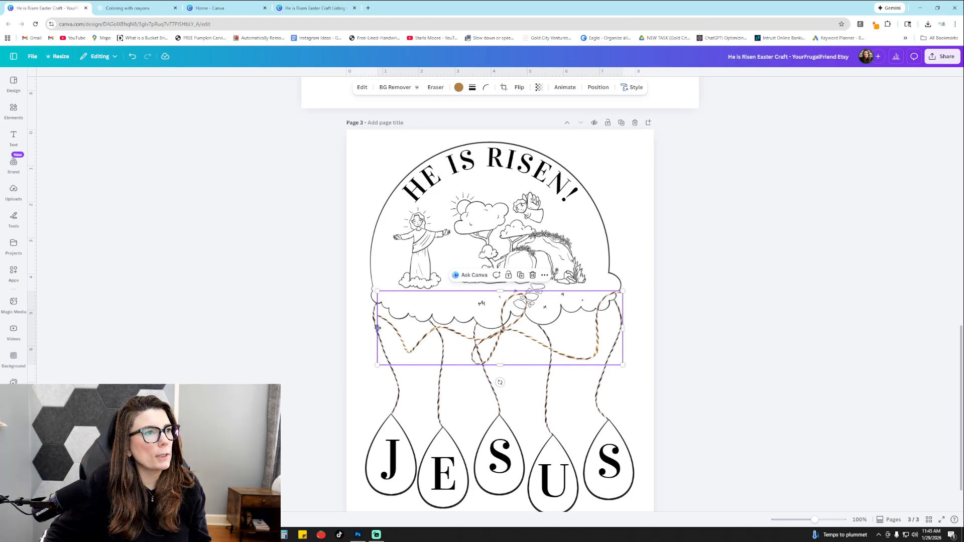
drag(376, 328, 409, 336)
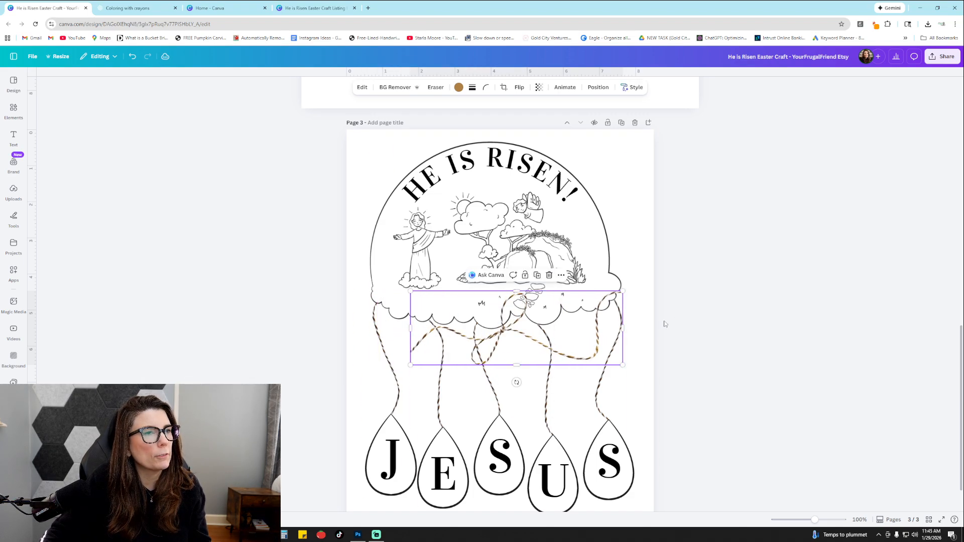
drag(623, 327, 476, 329)
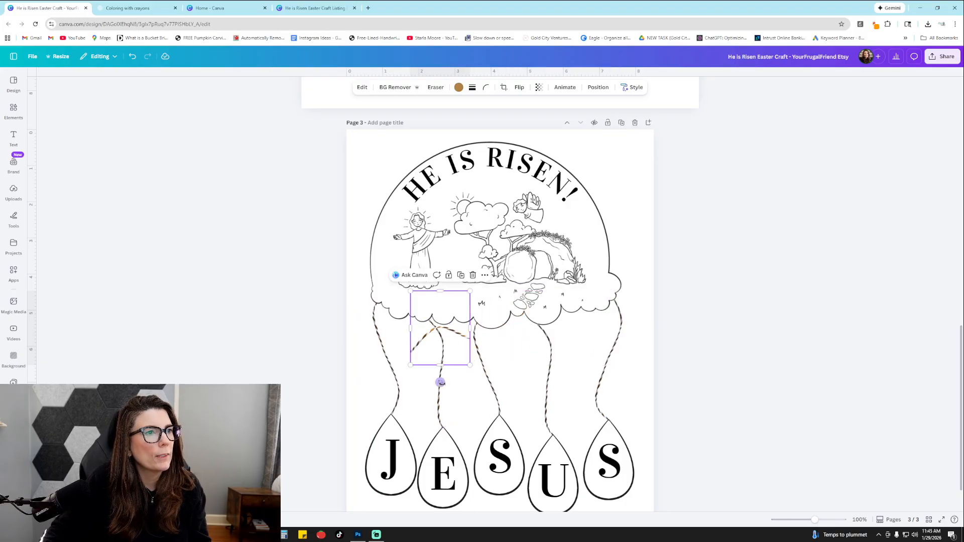
Rotate the cropped string so it hangs downward and enlarge it to reach the letter drops, then delete it from page 3.
drag(440, 382, 328, 316)
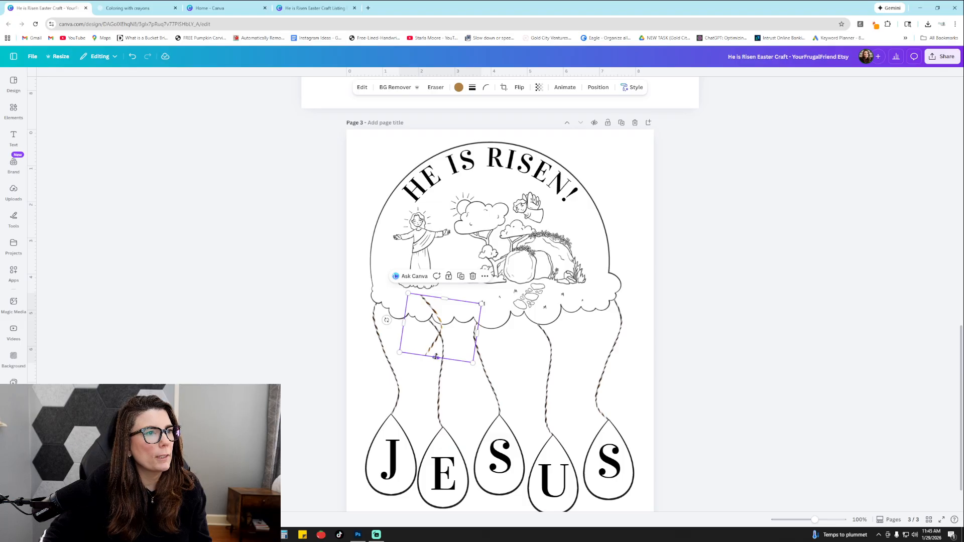
drag(472, 363, 558, 454)
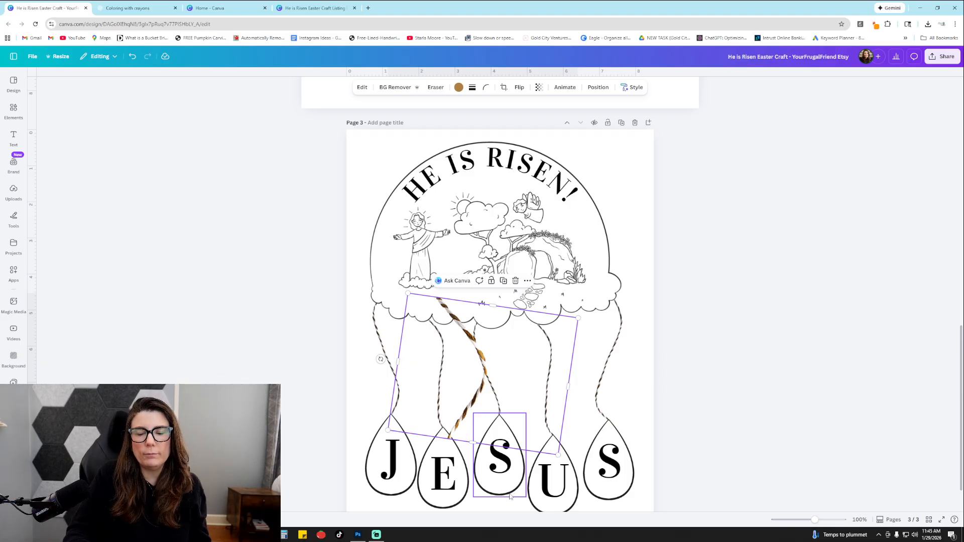
key(Delete)
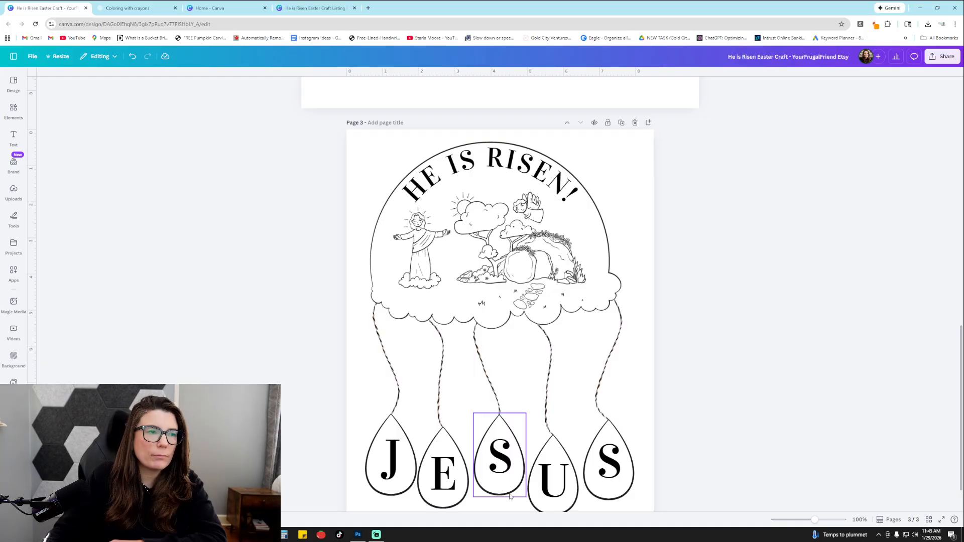
Look through the sign page, the letter drops page and the assembled craft page once more.
scroll(659, 330, up, 3)
scroll(659, 332, down, 2)
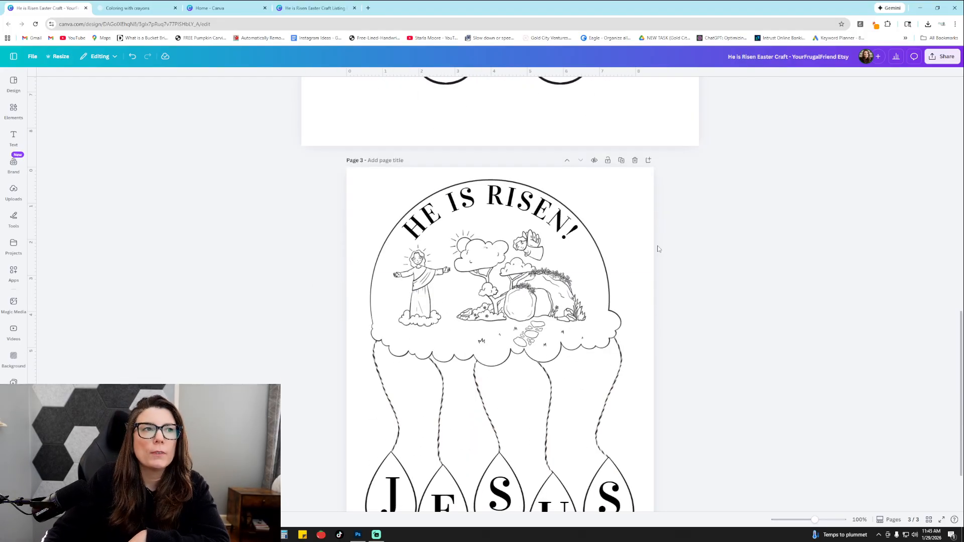
scroll(658, 249, up, 10)
click(634, 197)
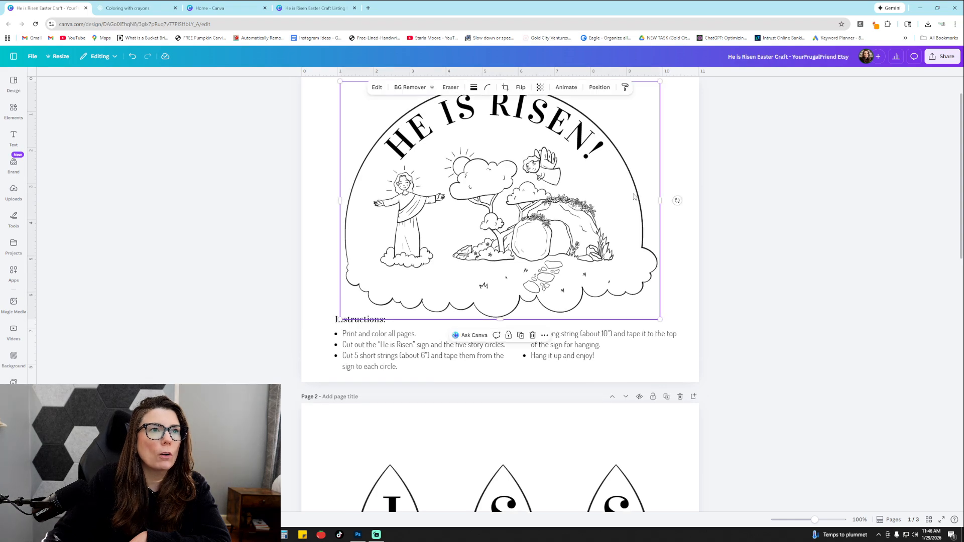
scroll(634, 197, down, 8)
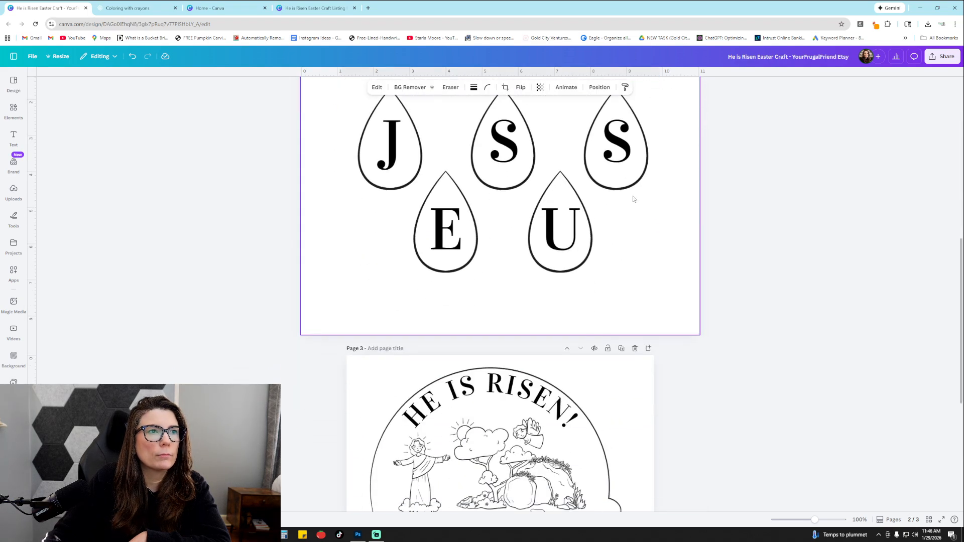
scroll(589, 251, down, 6)
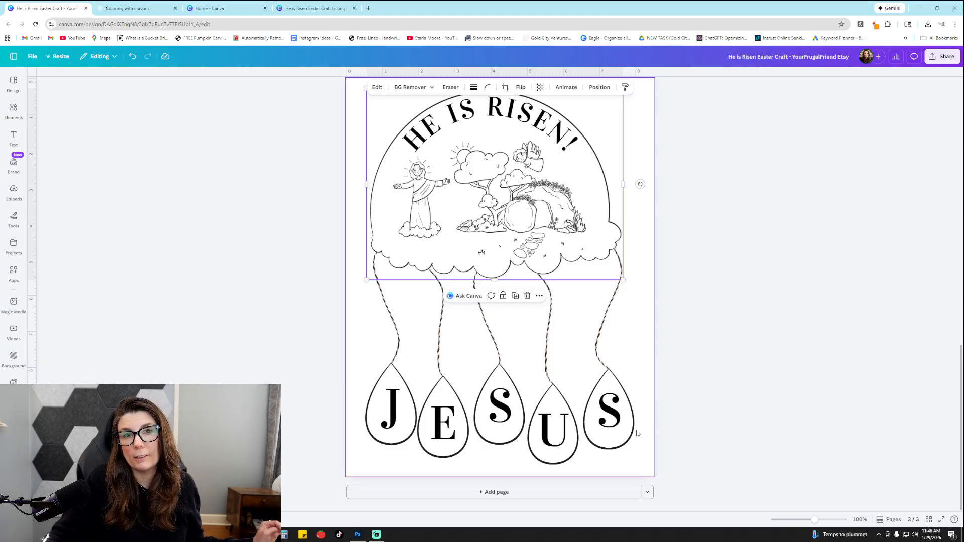
click(937, 64)
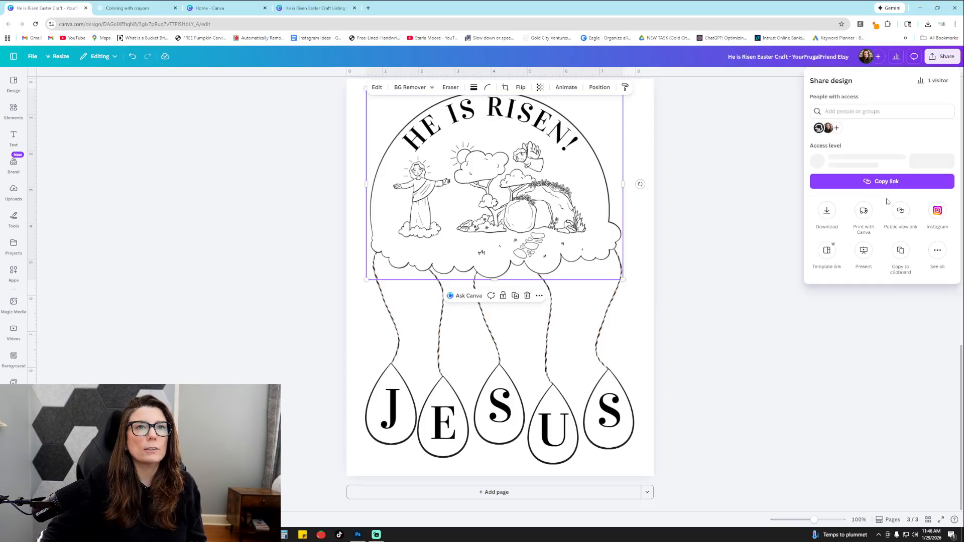
click(829, 213)
click(737, 304)
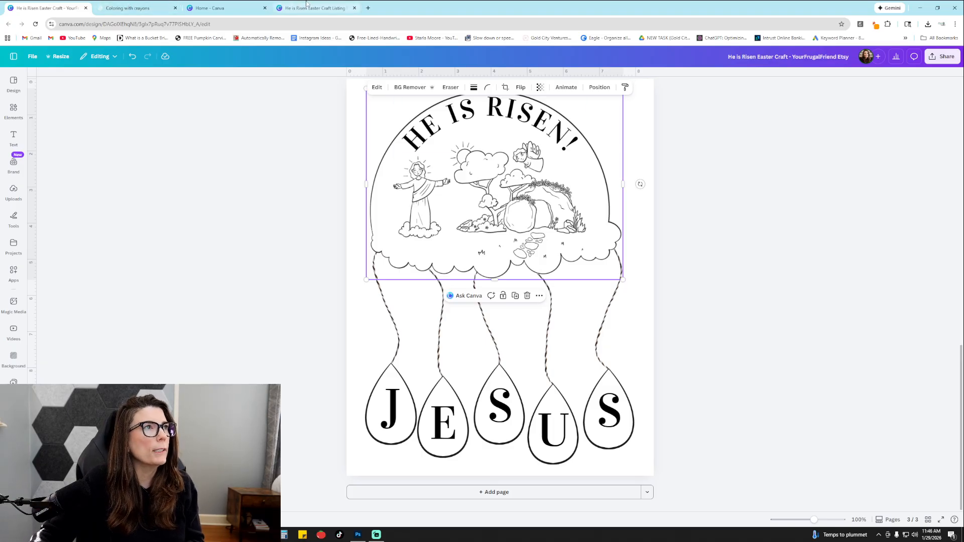
Switch to the Coloring with crayons chat in ChatGPT and review its uploaded drawing, coloring prompts and generated images.
click(128, 8)
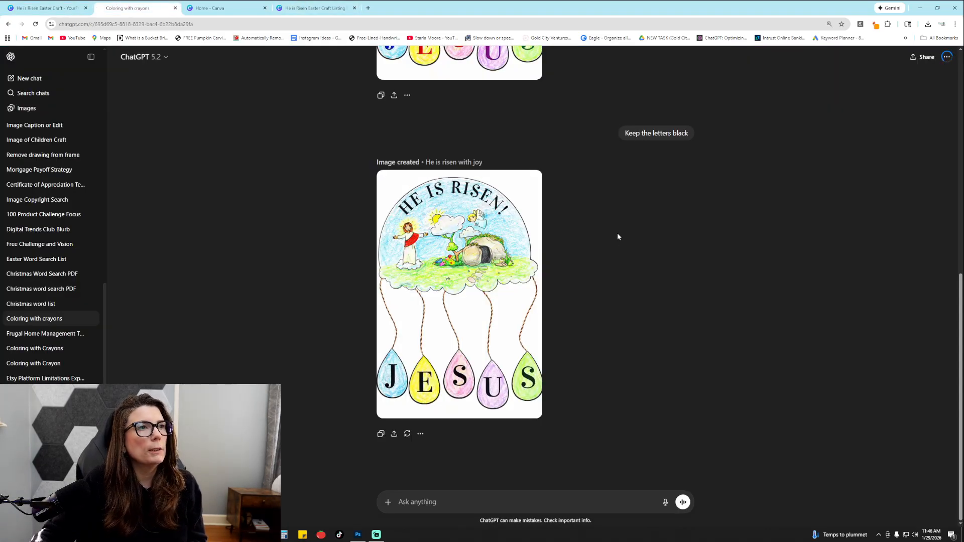
scroll(618, 236, up, 4)
scroll(618, 236, up, 4)
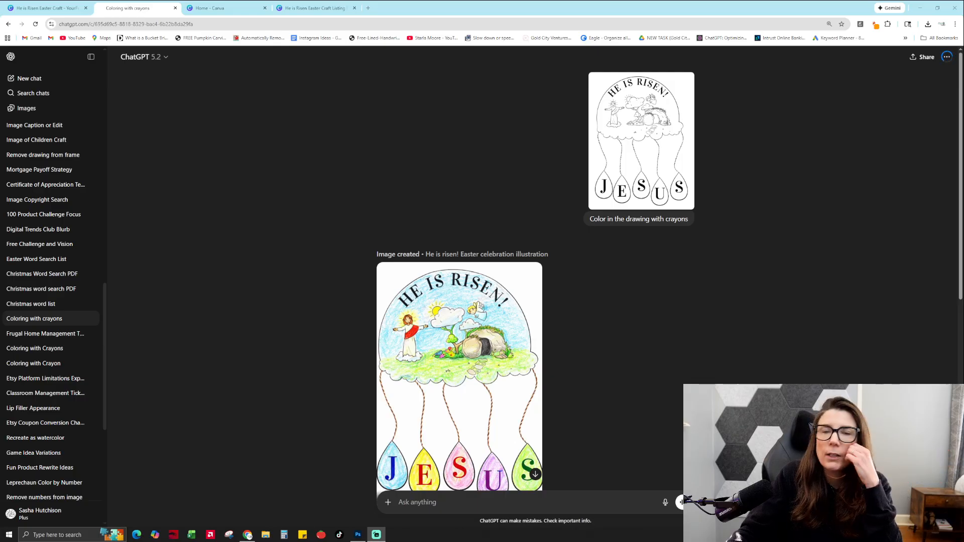
click(389, 506)
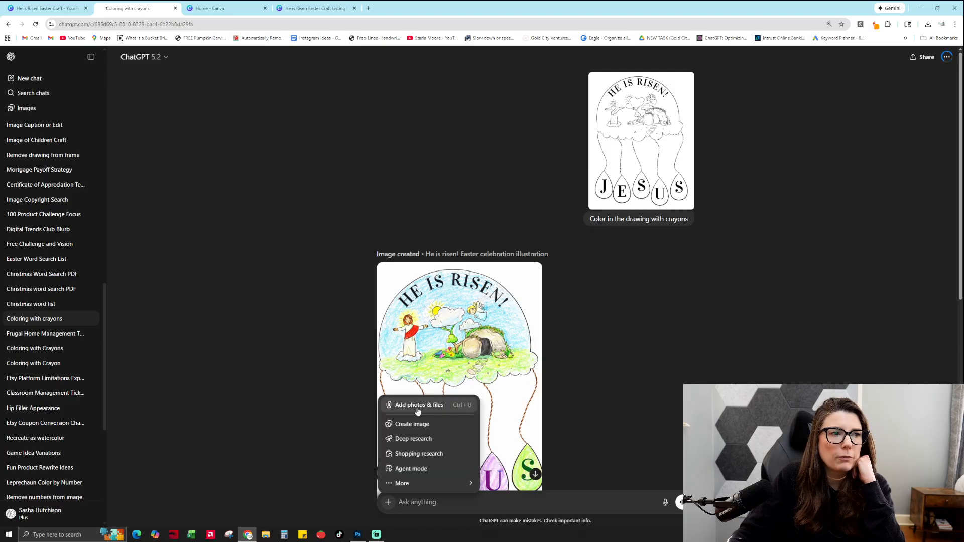
click(418, 505)
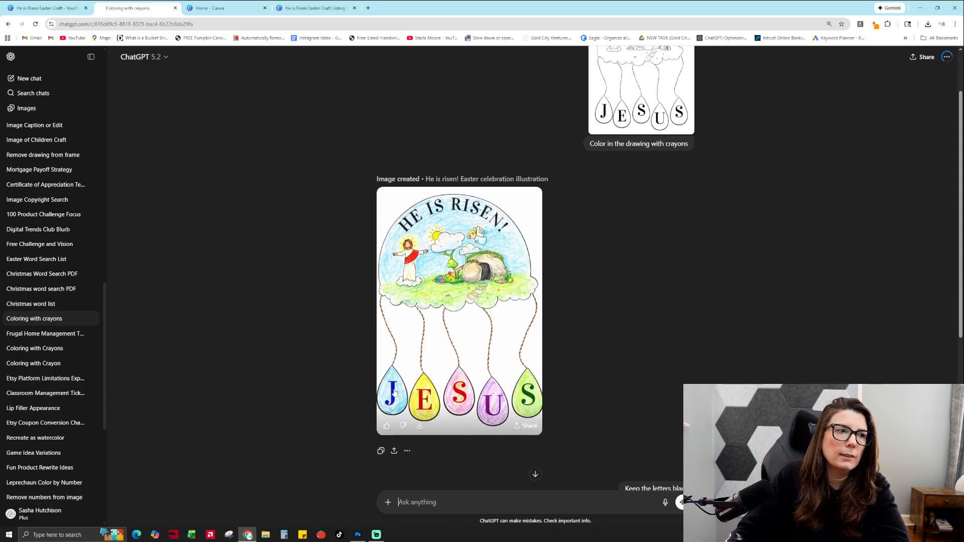
scroll(576, 405, down, 5)
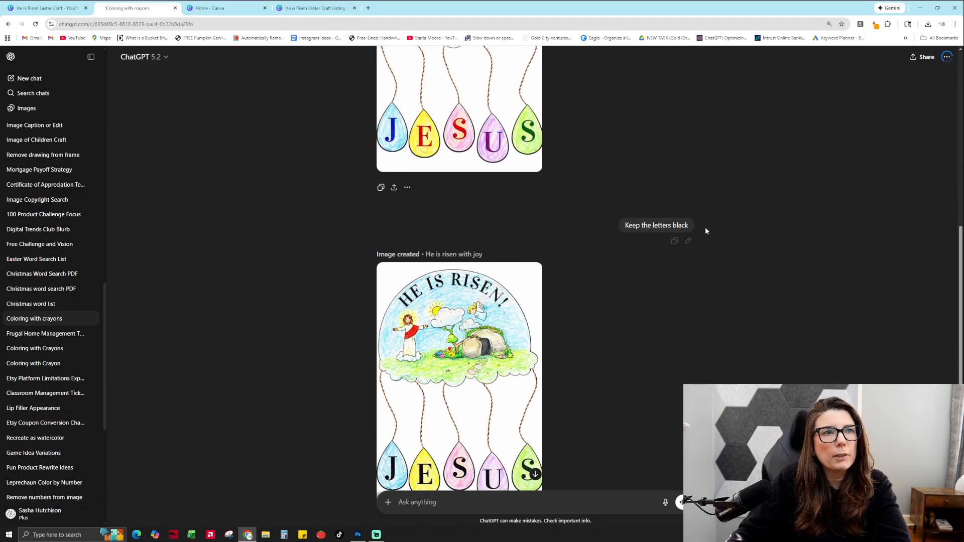
Open the latest generated craft image with the black JESUS letters at full size and download it.
scroll(705, 229, down, 2)
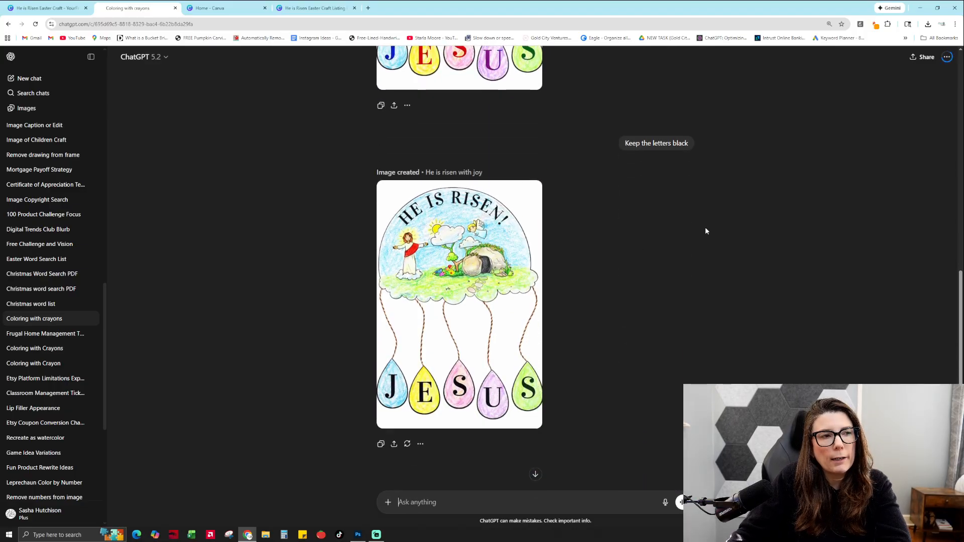
click(453, 371)
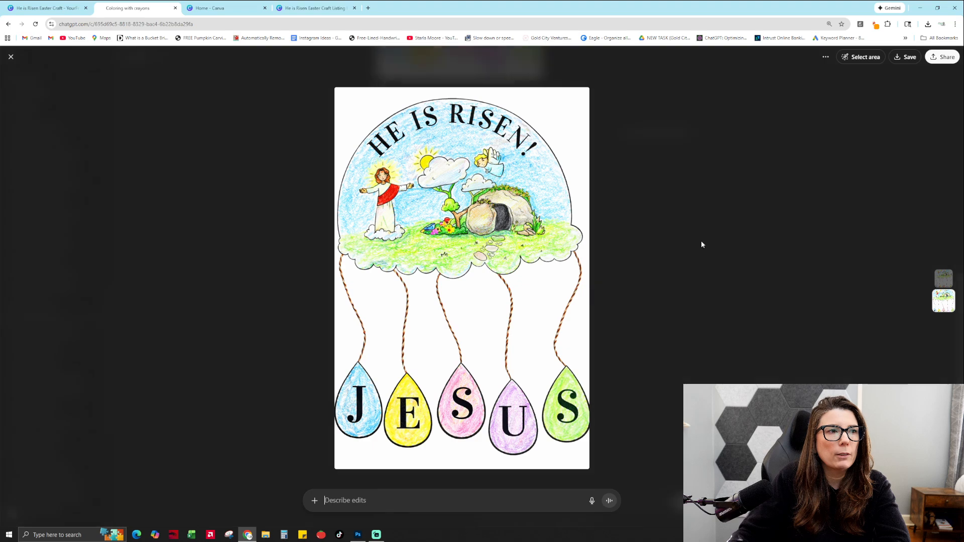
click(905, 56)
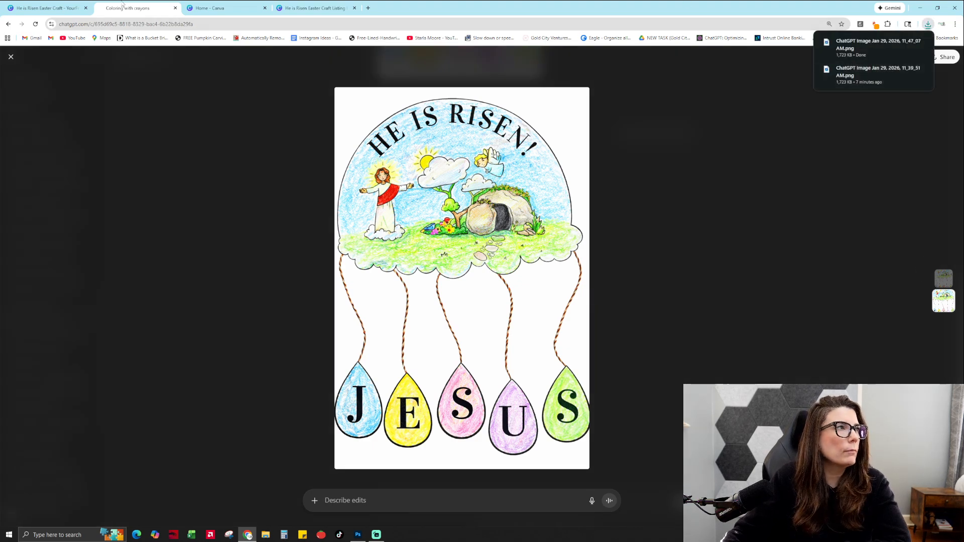
Switch to the Easter craft listing images design in Canva and add the newly downloaded craft image to page 1.
click(298, 5)
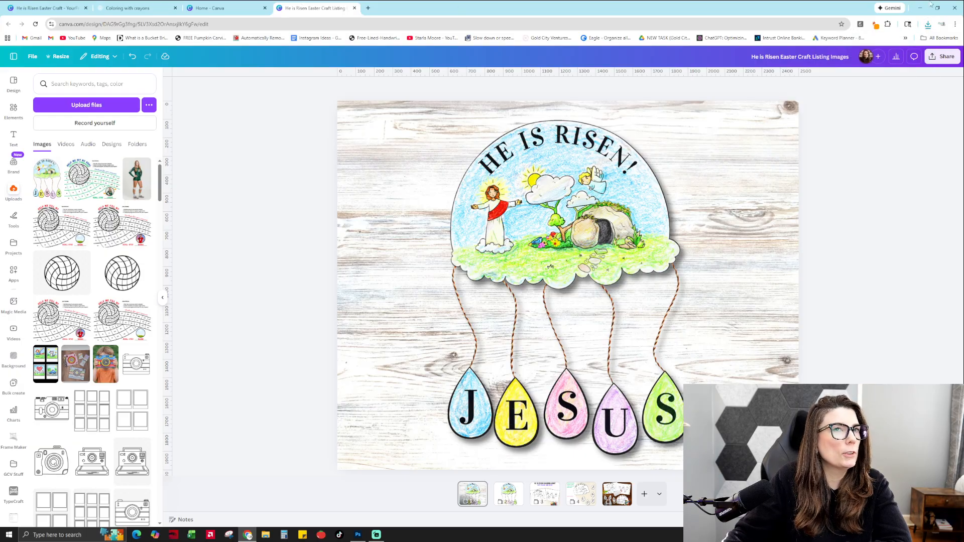
click(928, 24)
drag(861, 65, 568, 281)
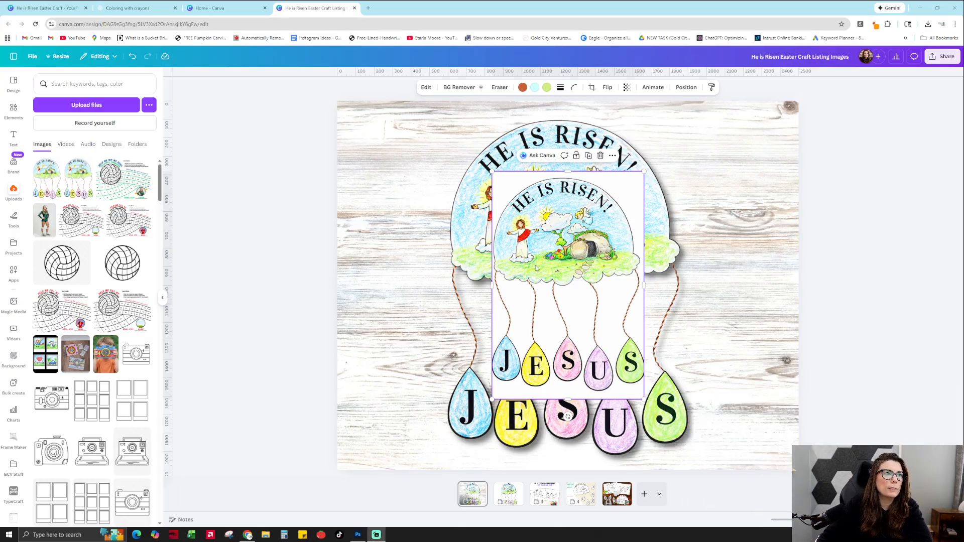
Remove the added craft image's background and enlarge it to about the size of the existing shadowed craft.
drag(541, 249, 450, 229)
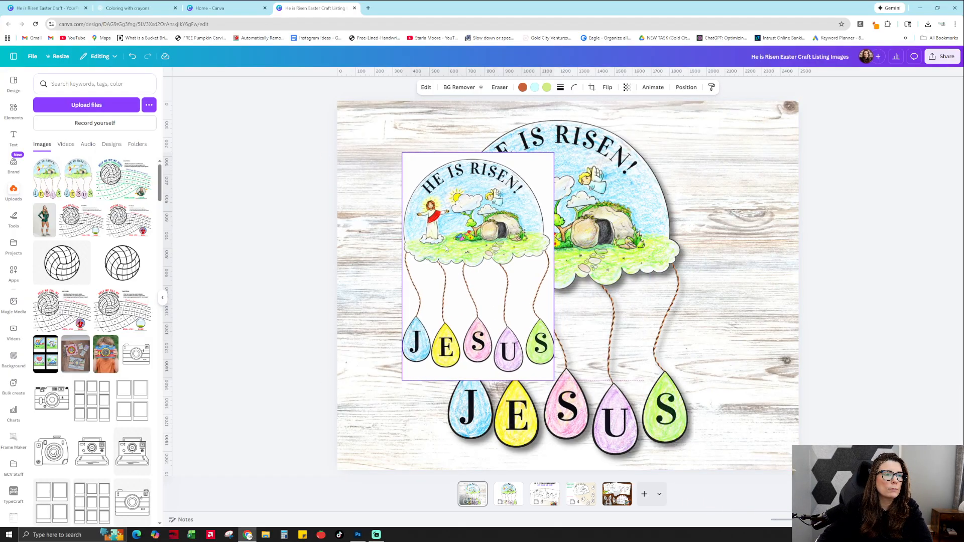
click(468, 88)
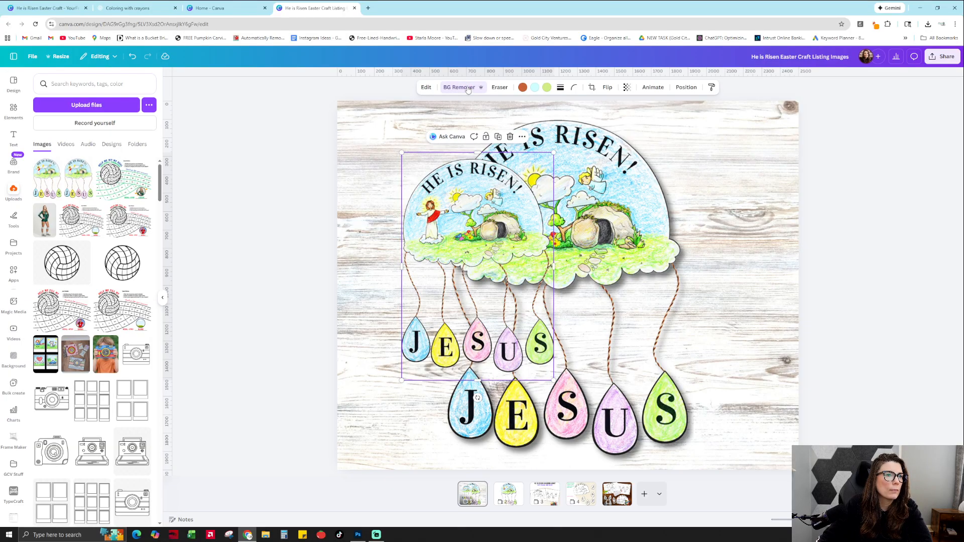
drag(459, 190, 409, 189)
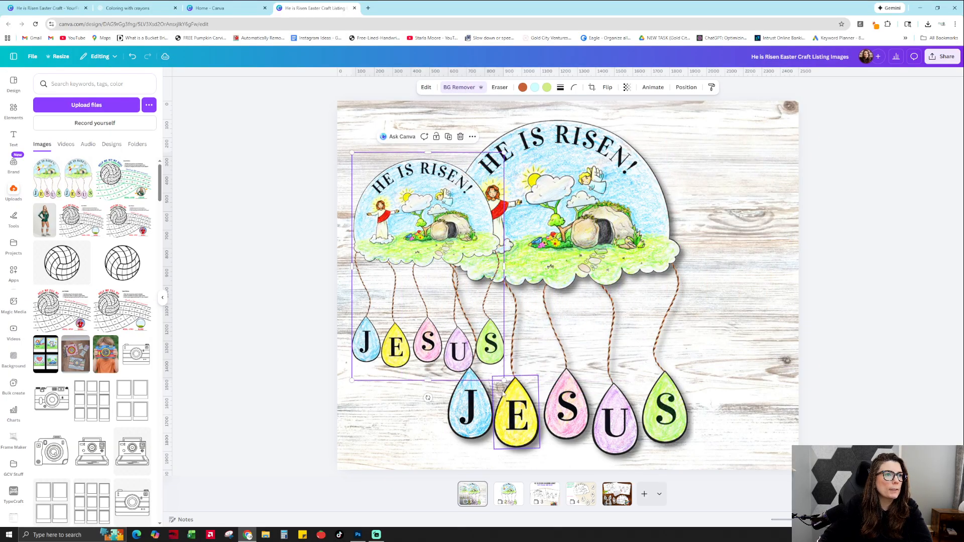
drag(504, 380, 604, 469)
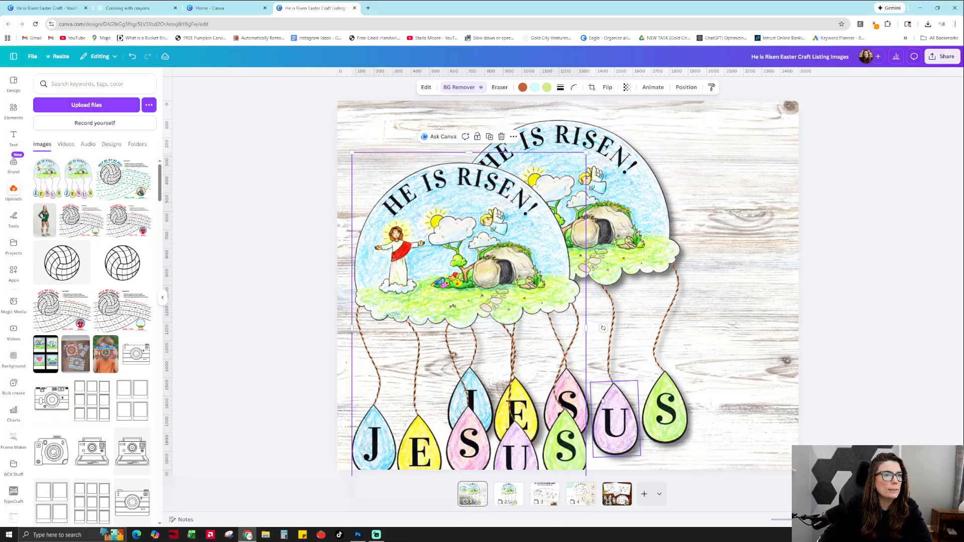
Arrange the existing shadowed craft and the new cutout side by side to compare them, then delete the new cutout.
drag(484, 275, 824, 247)
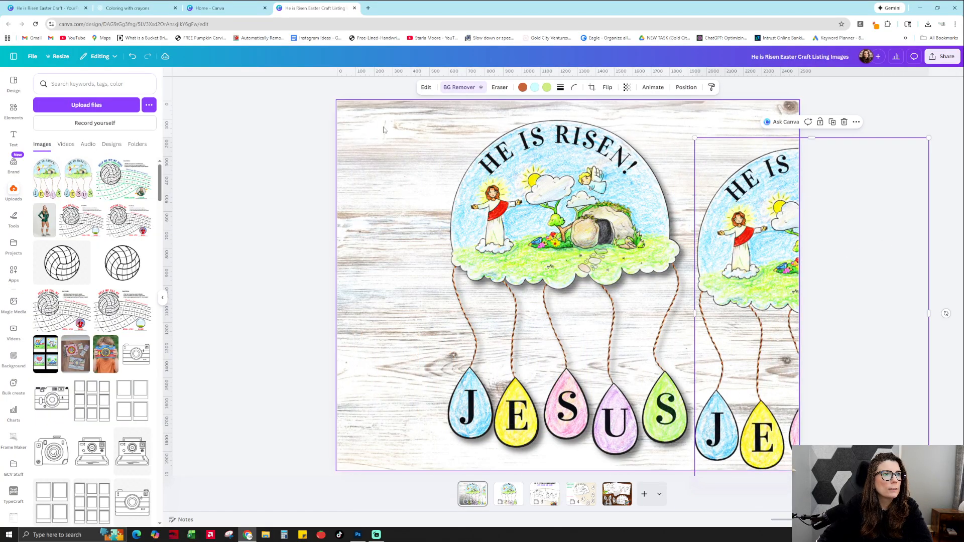
click(659, 410)
drag(659, 410, 559, 410)
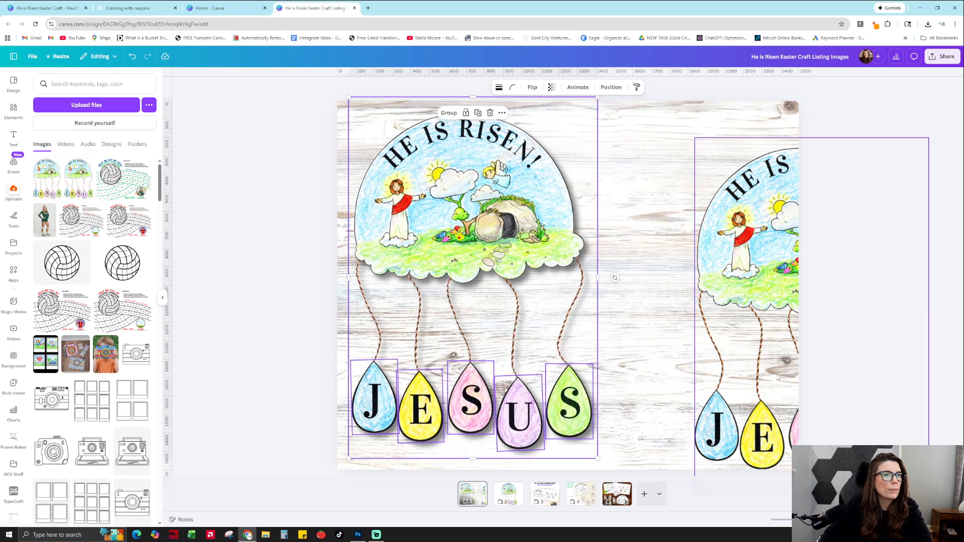
drag(774, 345, 610, 347)
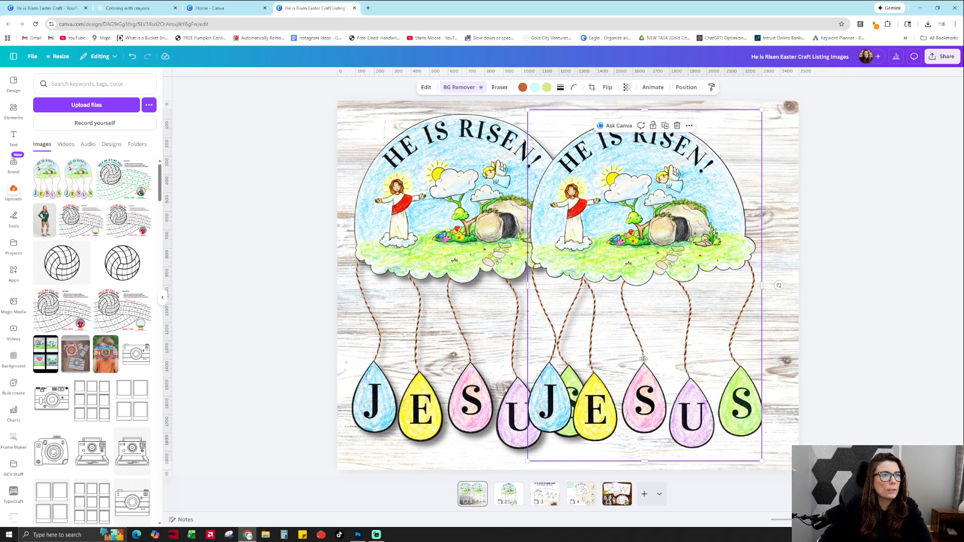
drag(583, 391, 575, 350)
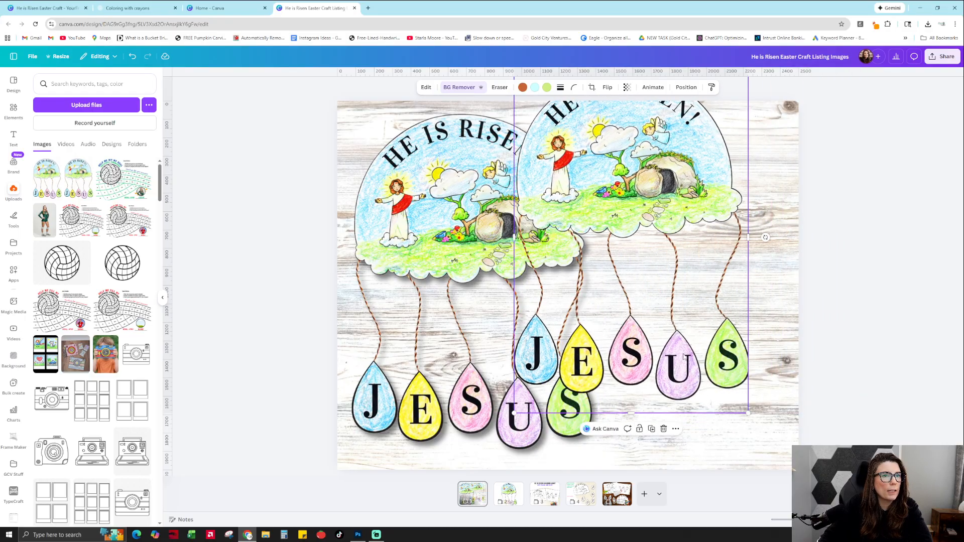
drag(689, 356, 801, 369)
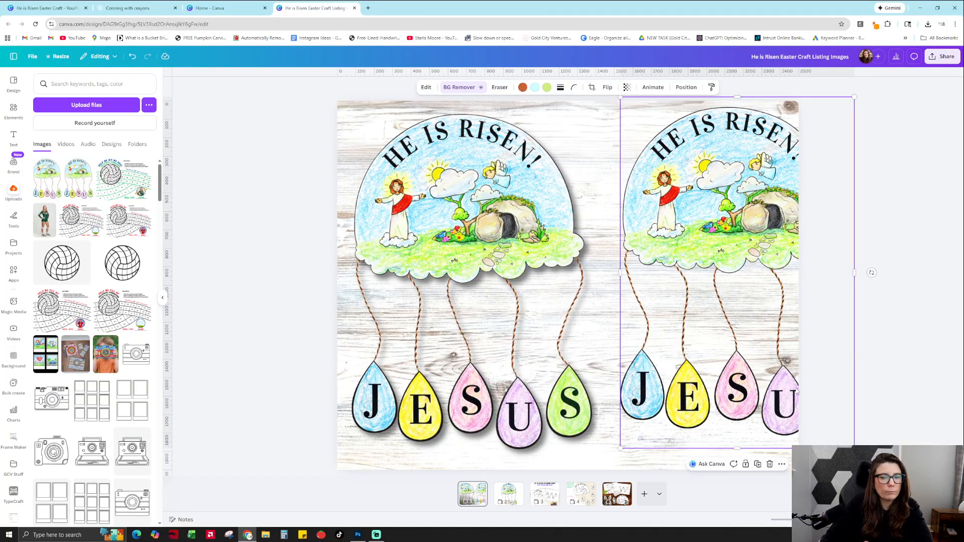
key(Delete)
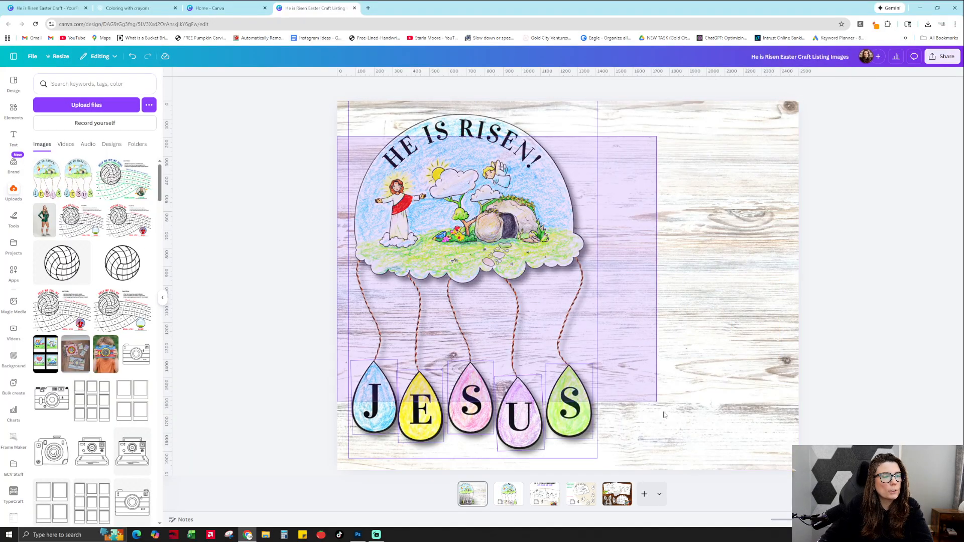
Move the whole shadowed craft with its letter drops back toward the middle of page 1.
click(496, 211)
drag(496, 212, 565, 208)
click(747, 374)
Pull the blank white drop out from behind the green S drop, then undo the move.
drag(655, 414, 711, 414)
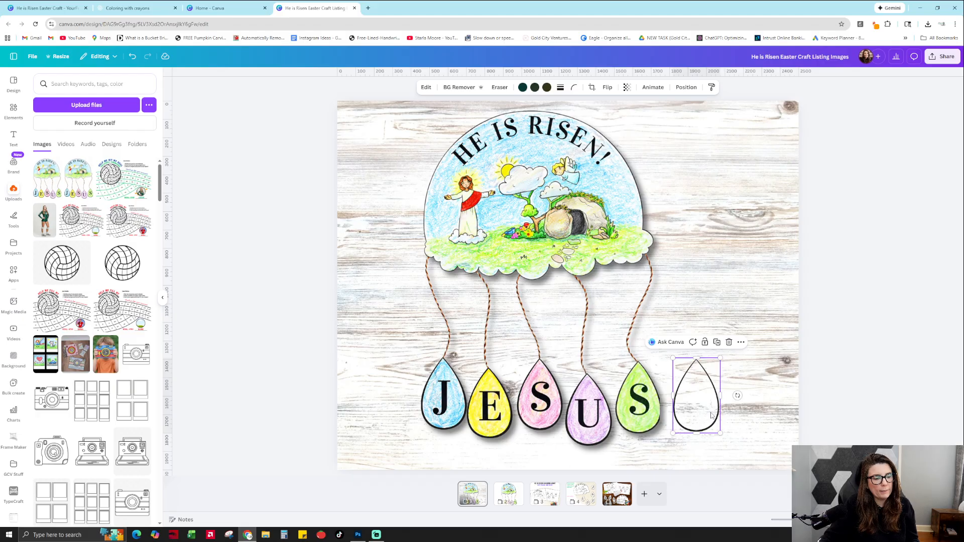
key(ctrl+z)
click(711, 415)
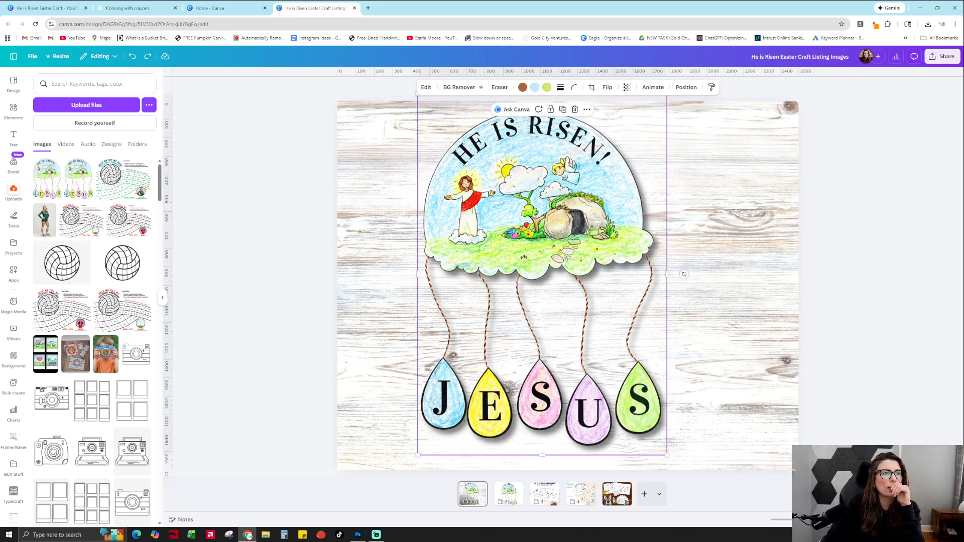
Look over the sign page of the printable craft design, then pages 3 and 4 of the listing images design.
click(242, 7)
click(38, 7)
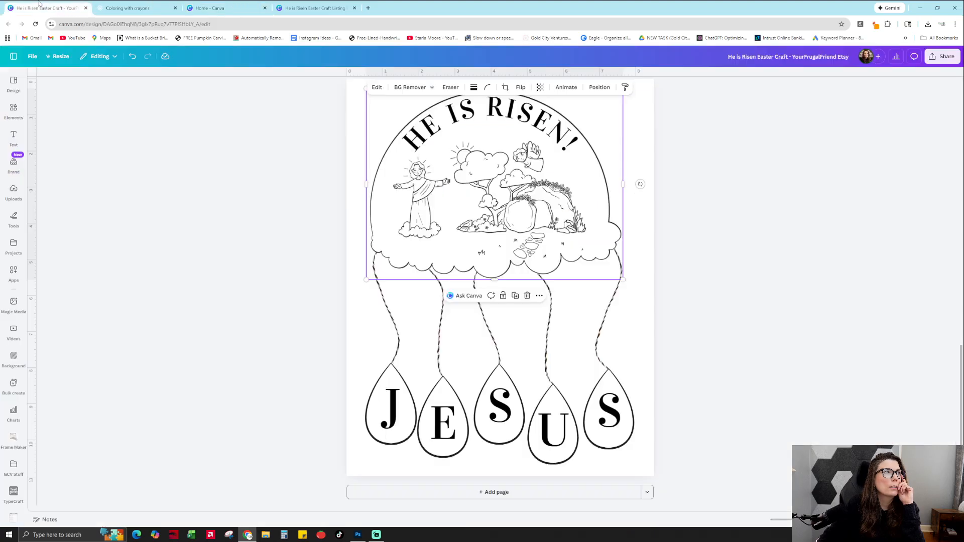
scroll(520, 256, up, 15)
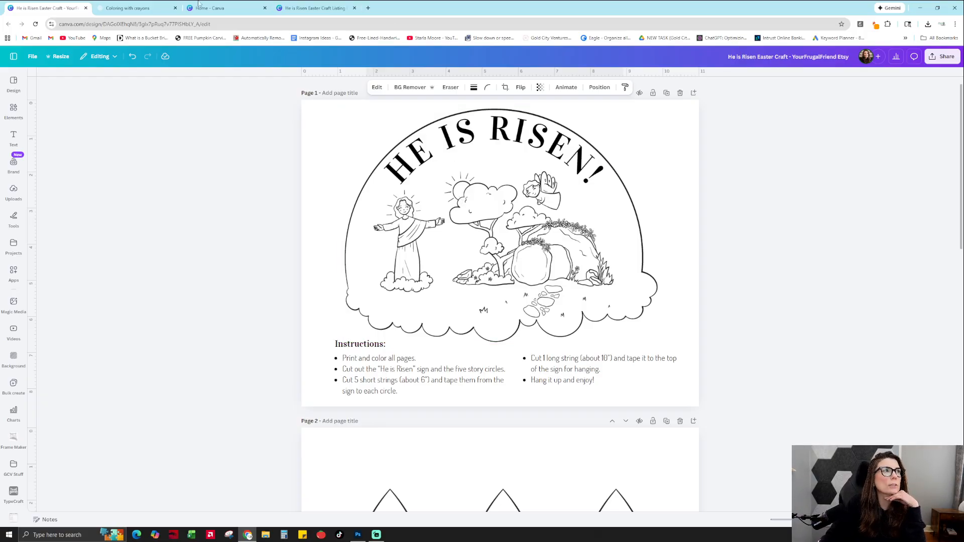
click(216, 8)
click(314, 8)
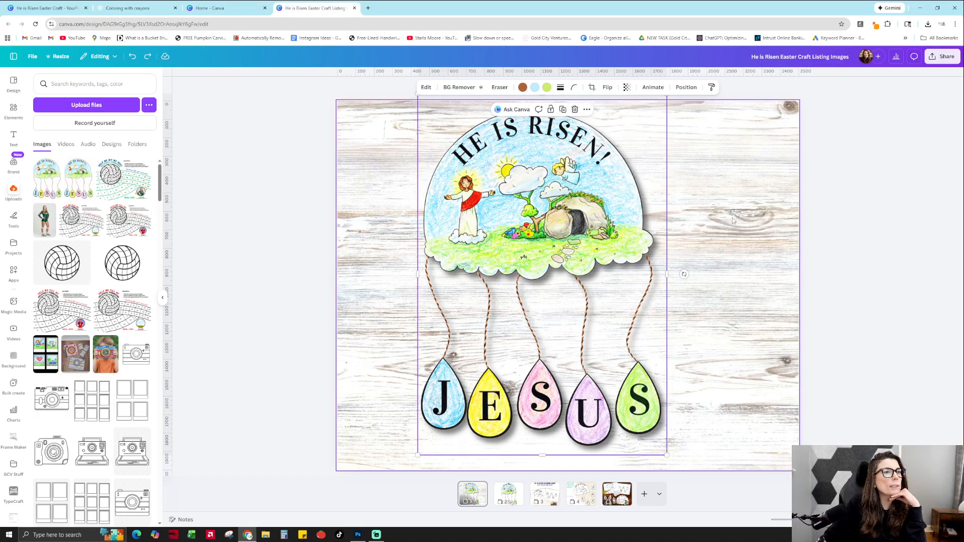
click(545, 493)
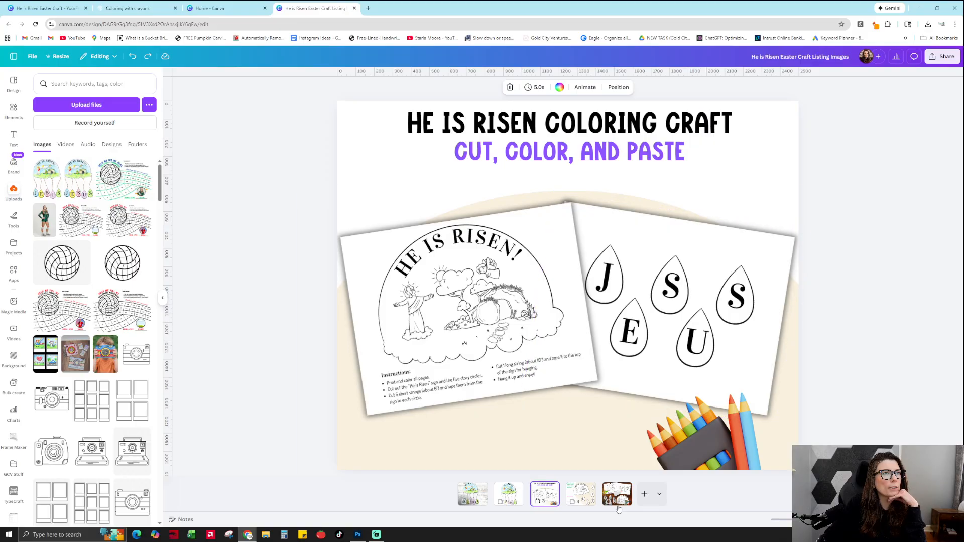
click(582, 497)
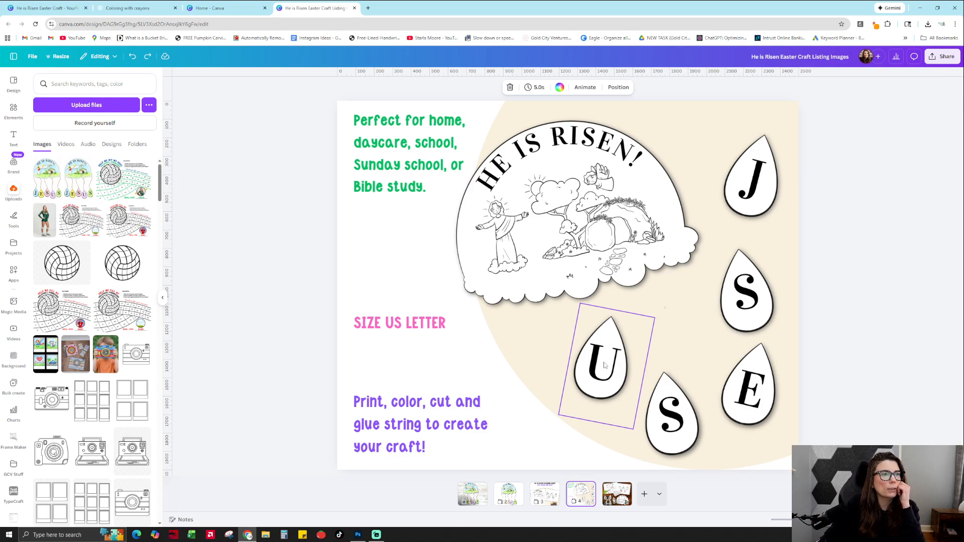
Add a blank page 6 and place the uncolored assembled He Is Risen craft image from the uploads on it.
click(646, 496)
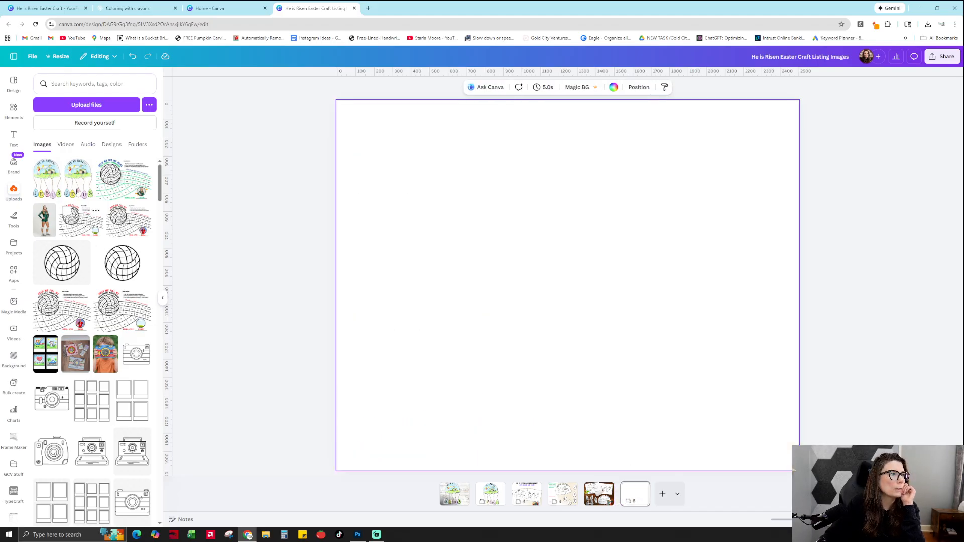
click(93, 111)
key(Escape)
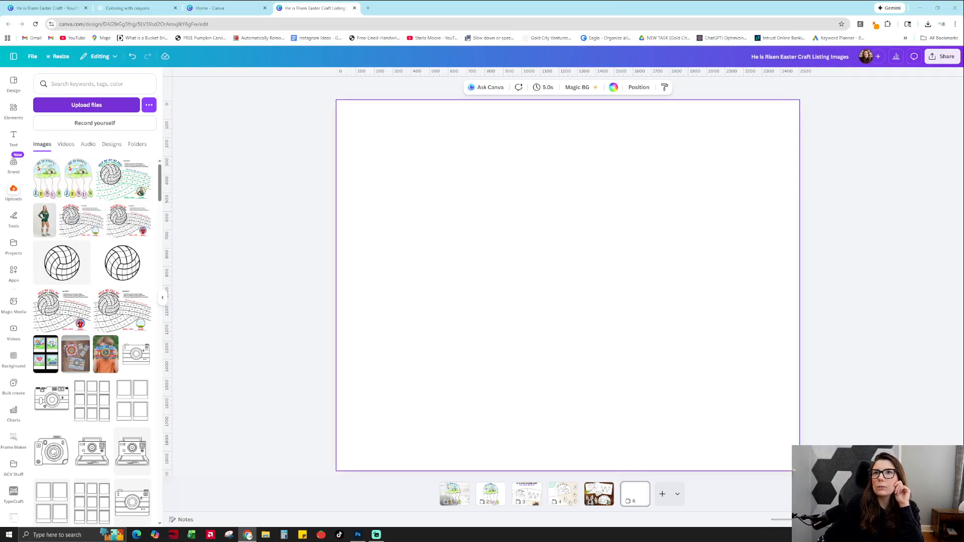
scroll(95, 401, down, 15)
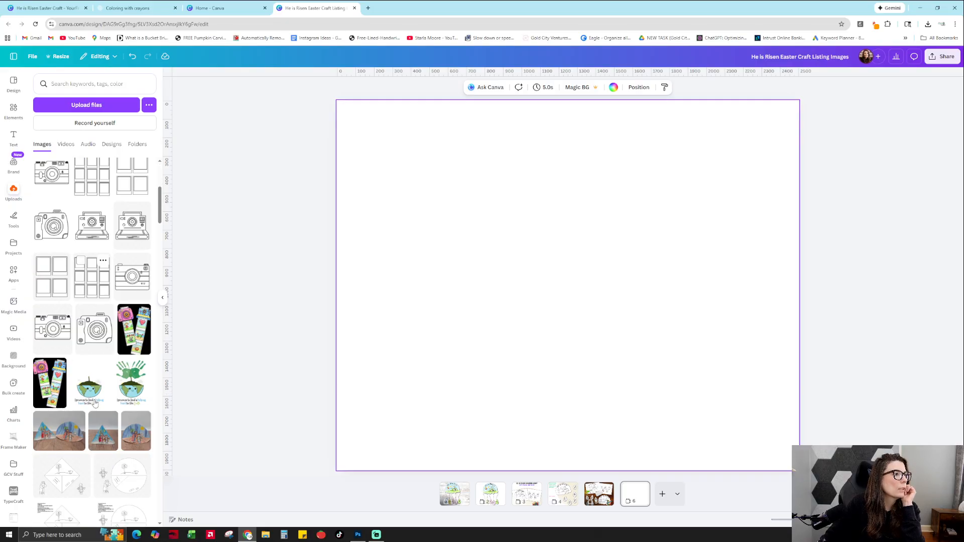
scroll(96, 401, down, 15)
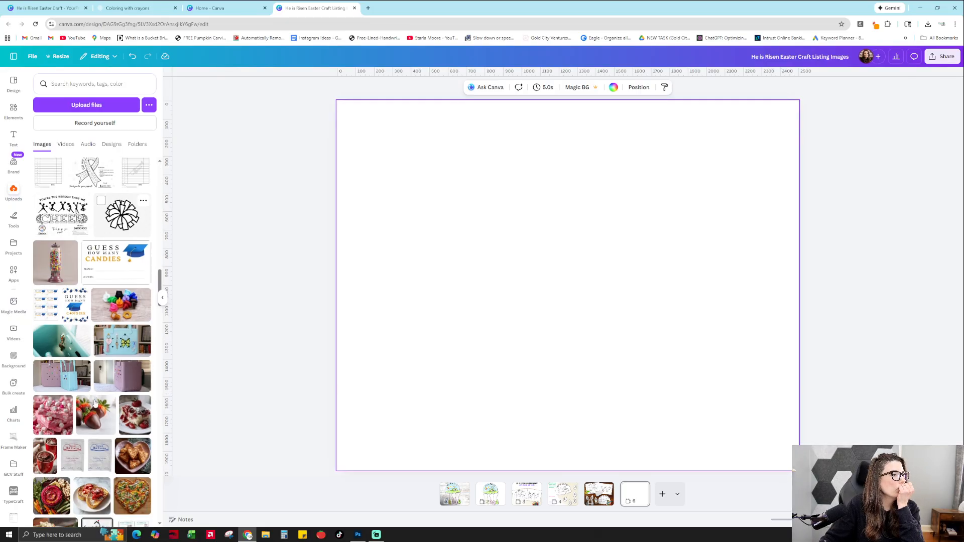
scroll(95, 403, down, 15)
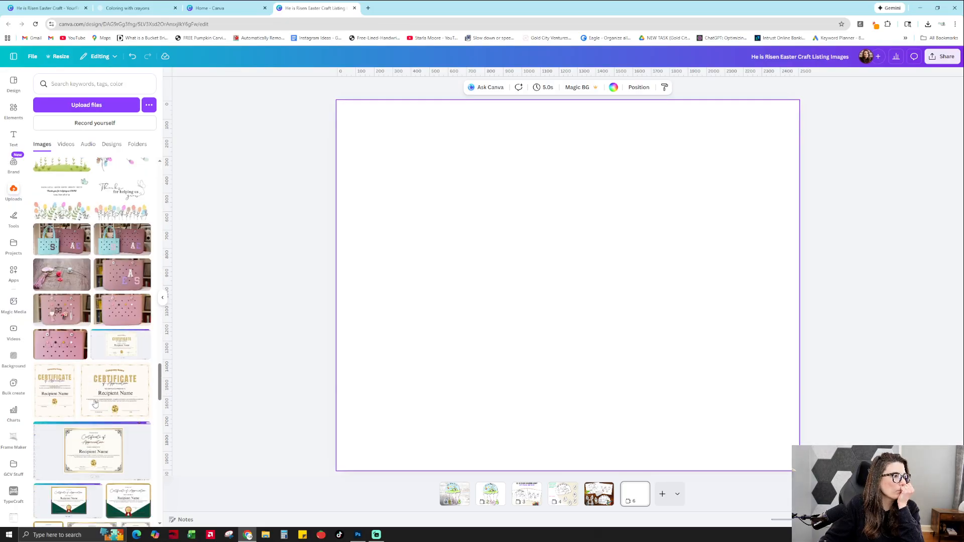
scroll(96, 403, down, 15)
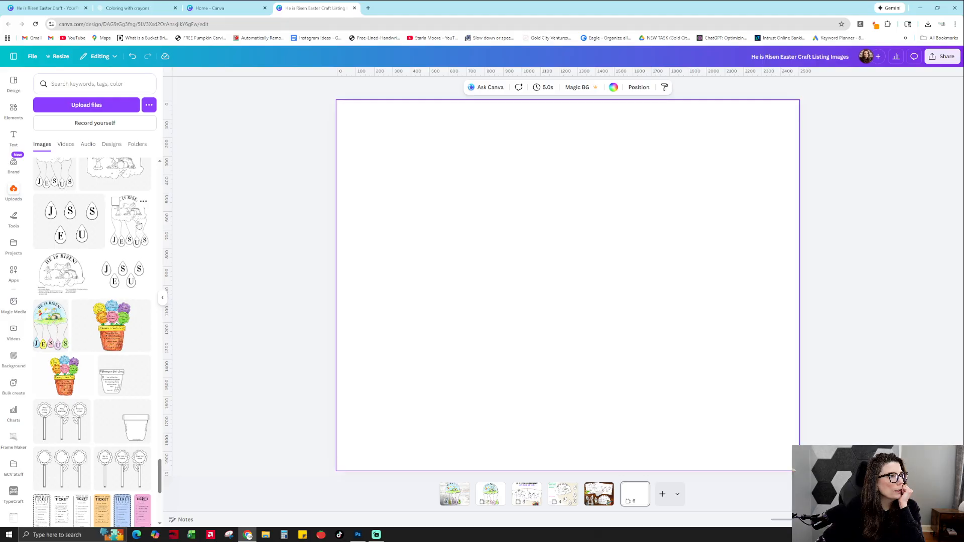
click(129, 221)
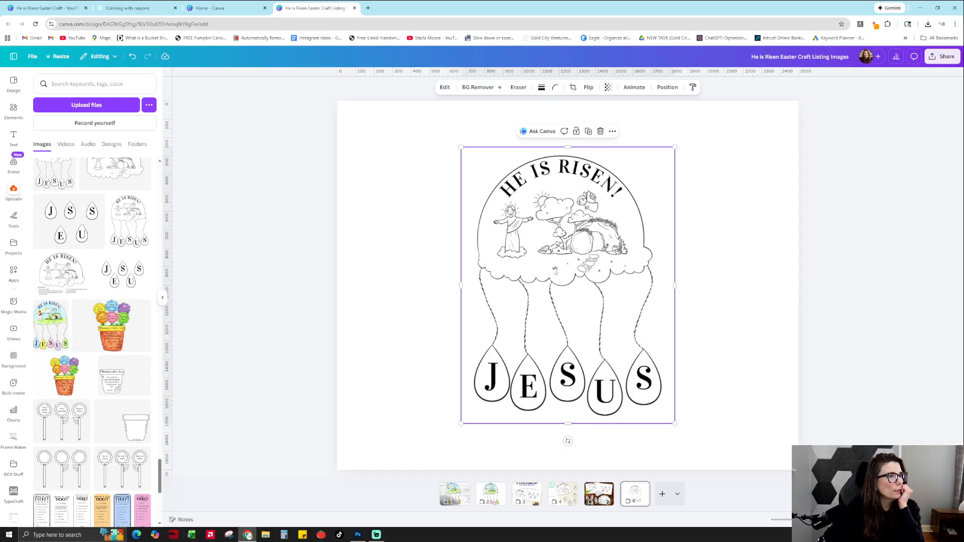
Remove the background of the uncolored craft image and set the page background to pink.
click(476, 88)
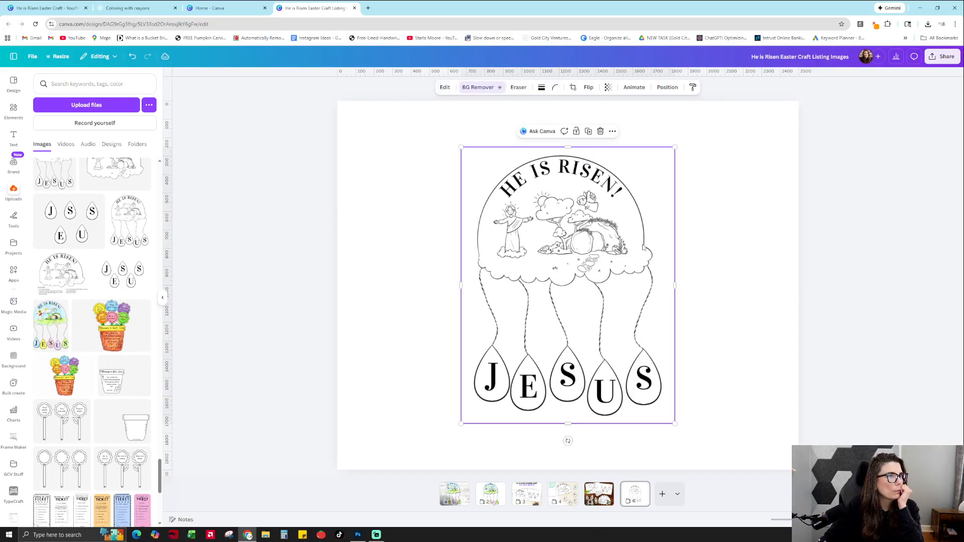
click(717, 217)
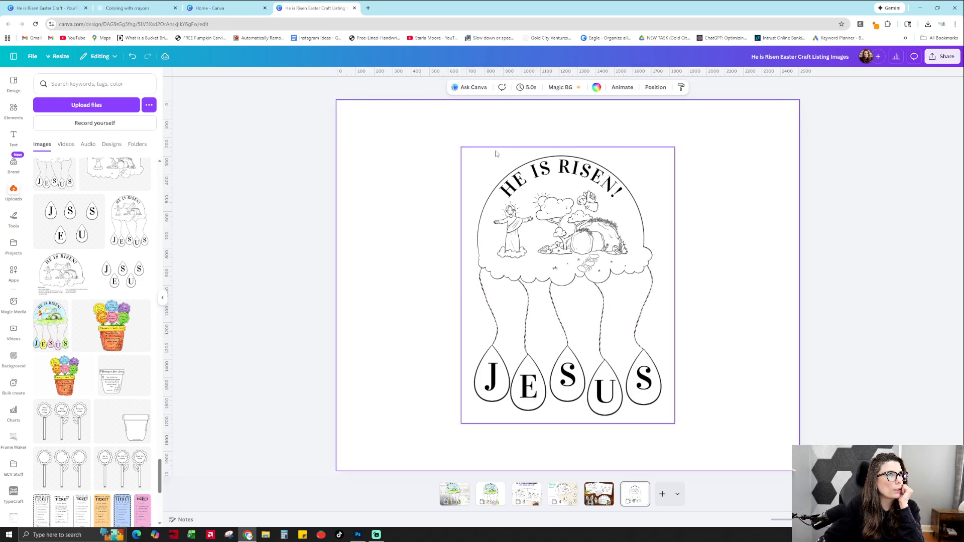
click(596, 88)
click(113, 151)
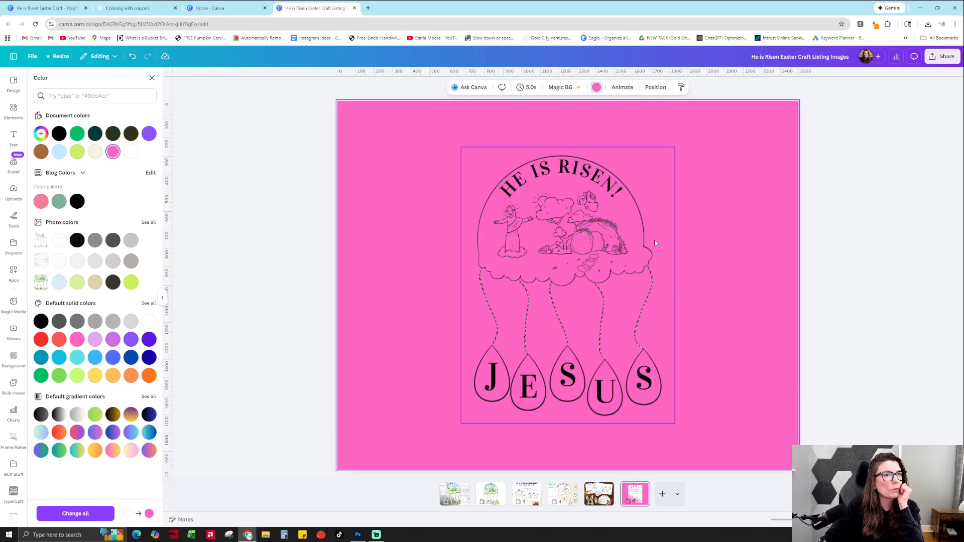
Delete the uncolored craft image from page 6 and clear the pink page background.
click(654, 243)
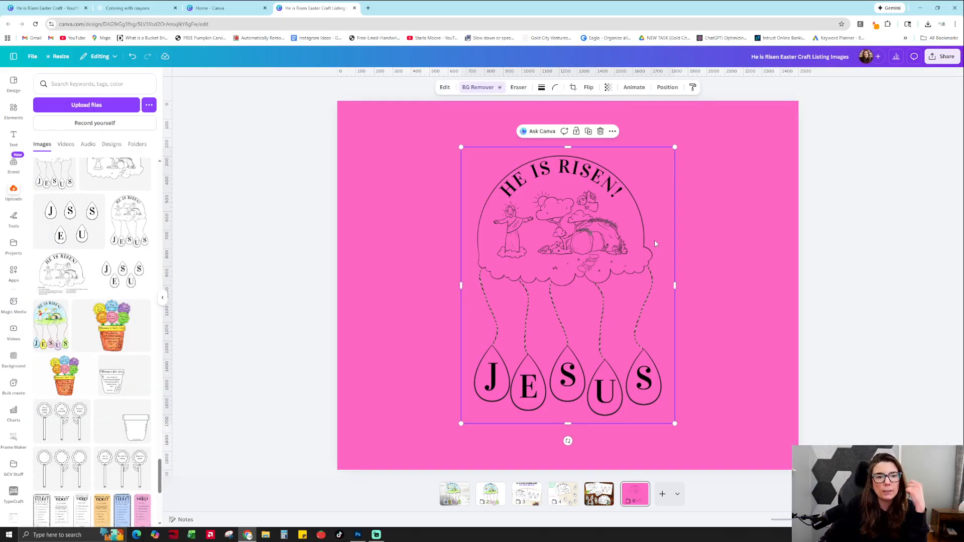
key(Delete)
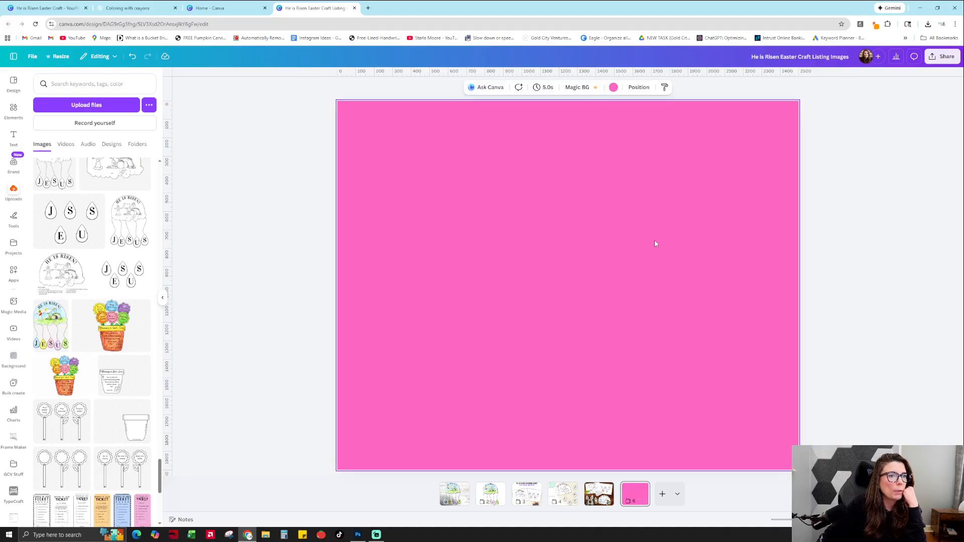
key(Delete)
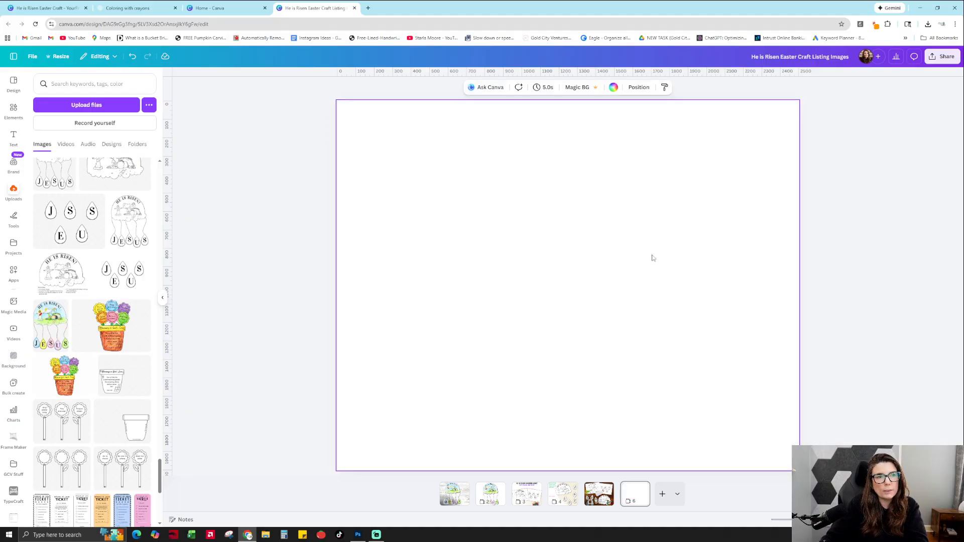
Switch to Photoshop, open 3.png from the Coat of Many Colors diorama folder, and erase the white background around its artwork with the Magic Eraser.
click(357, 535)
click(17, 4)
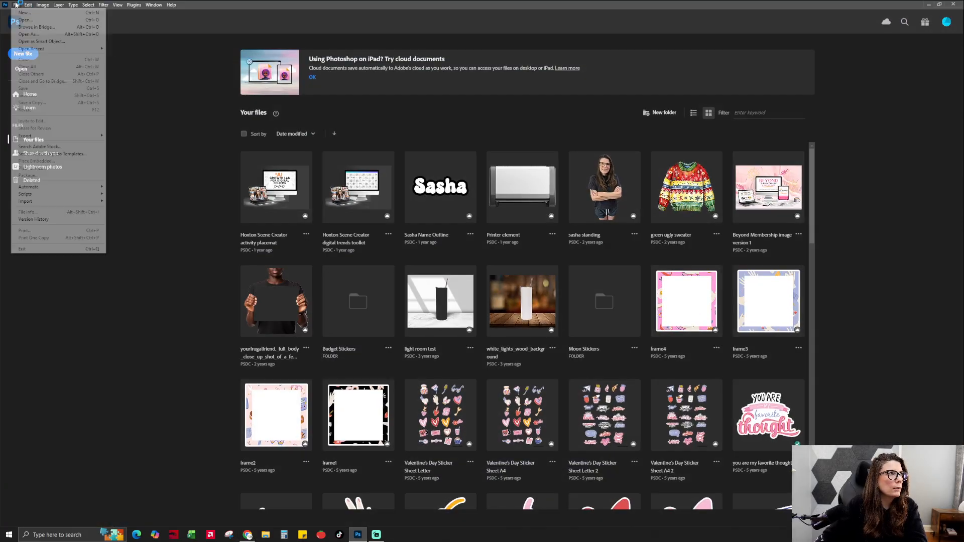
click(22, 20)
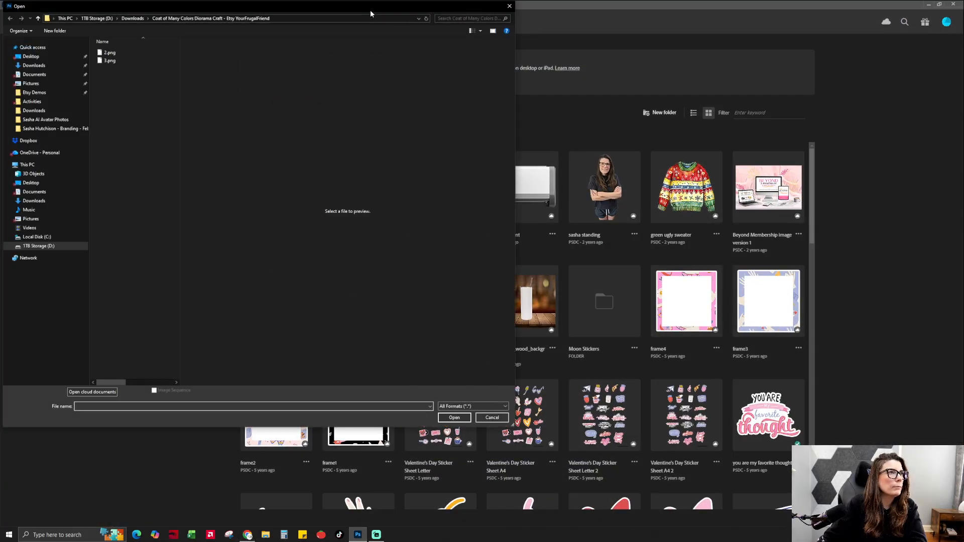
drag(370, 10, 963, 102)
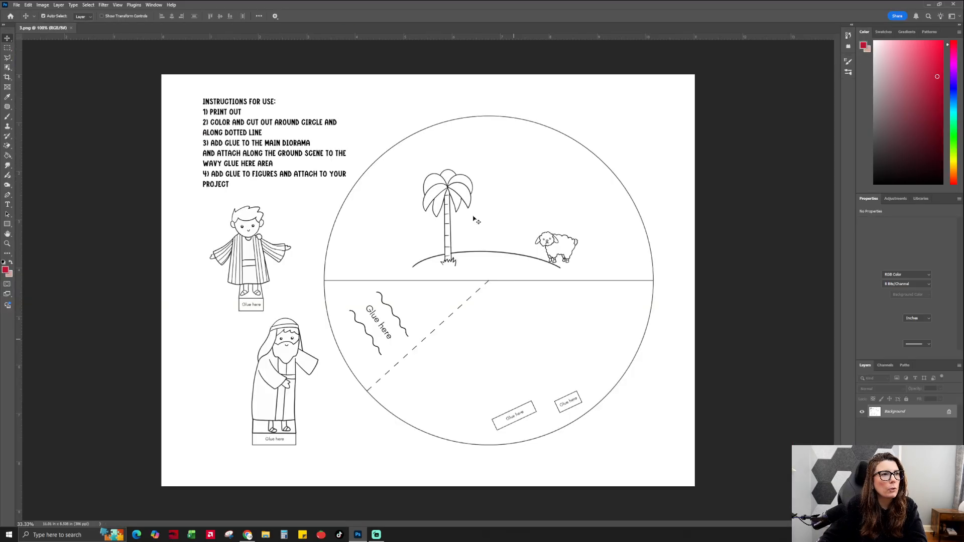
click(7, 145)
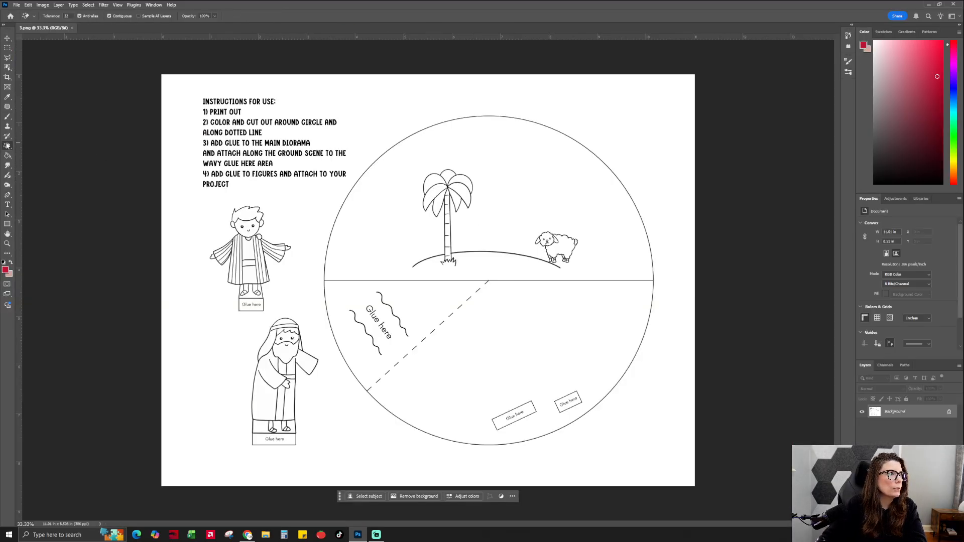
click(371, 97)
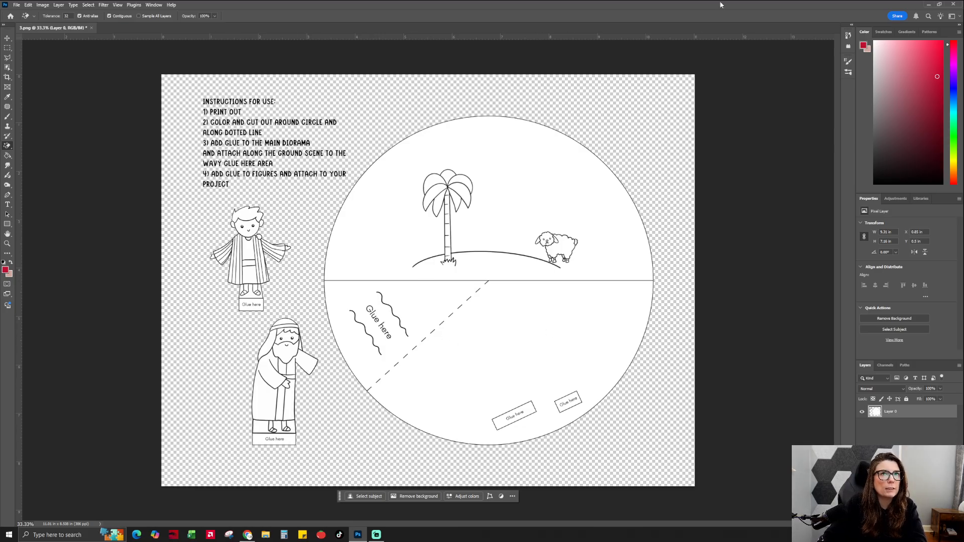
Open the Export As settings for the transparent diorama image, cancel without exporting, and switch back to Canva.
click(16, 4)
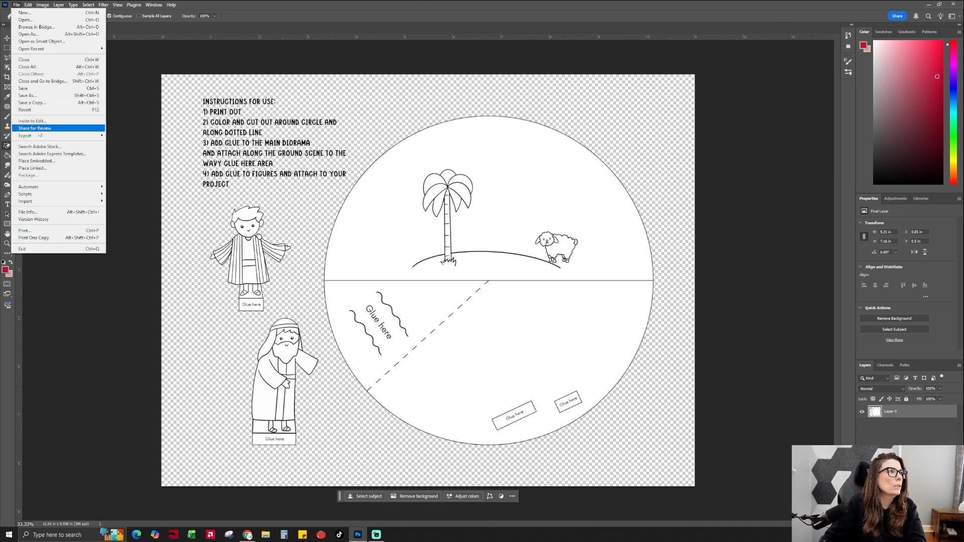
mouse_move(40, 134)
click(146, 143)
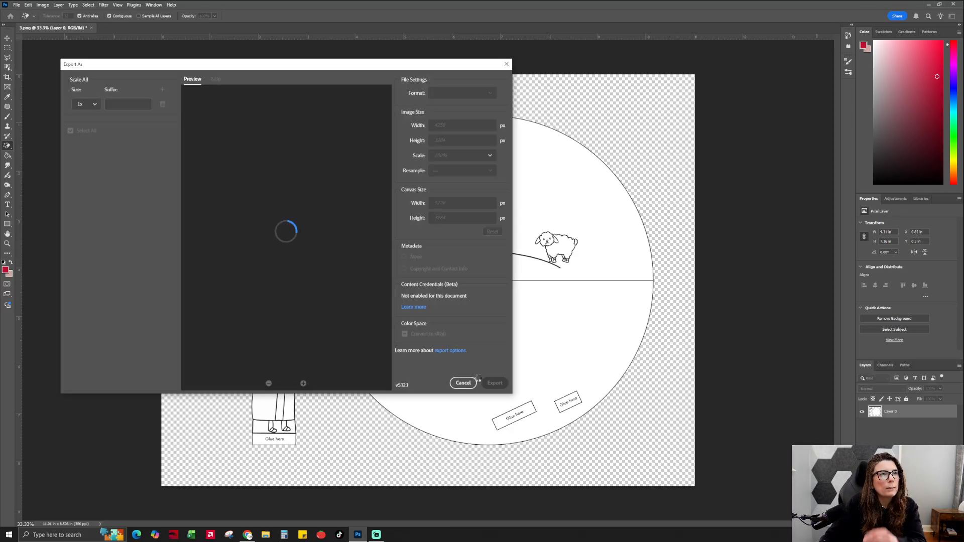
click(463, 382)
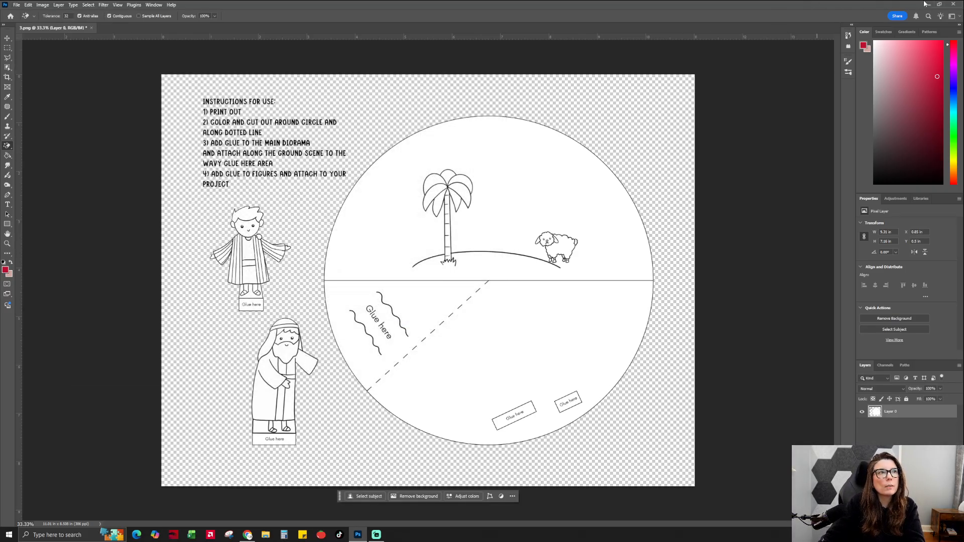
click(925, 4)
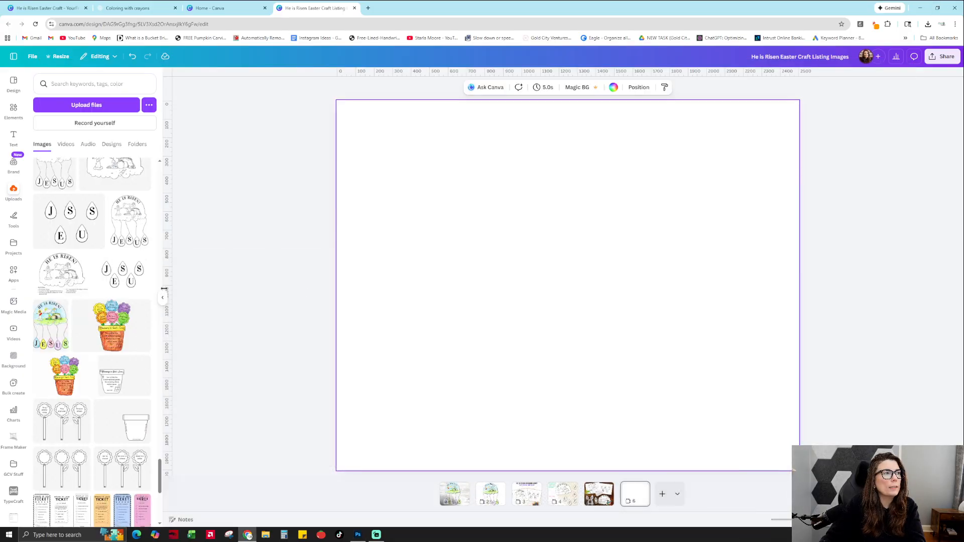
click(128, 271)
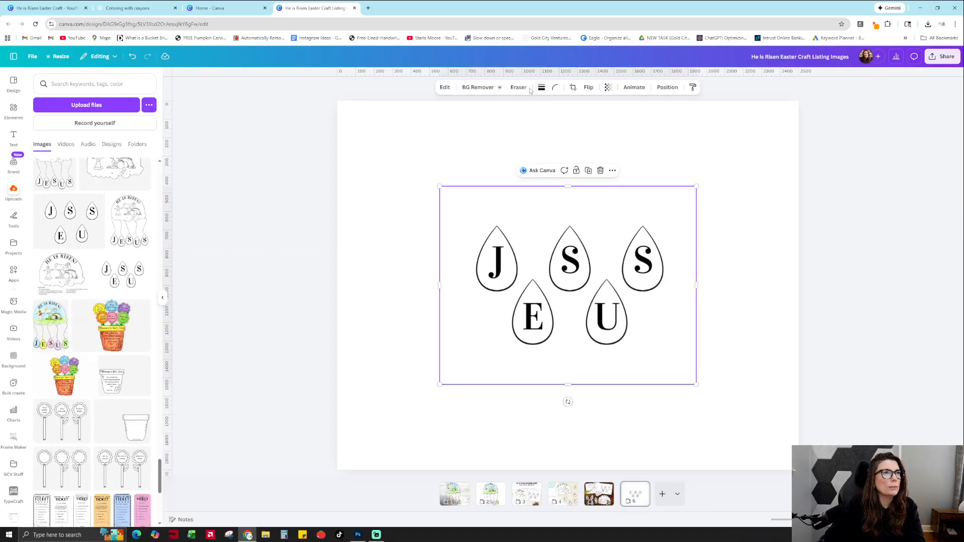
click(635, 97)
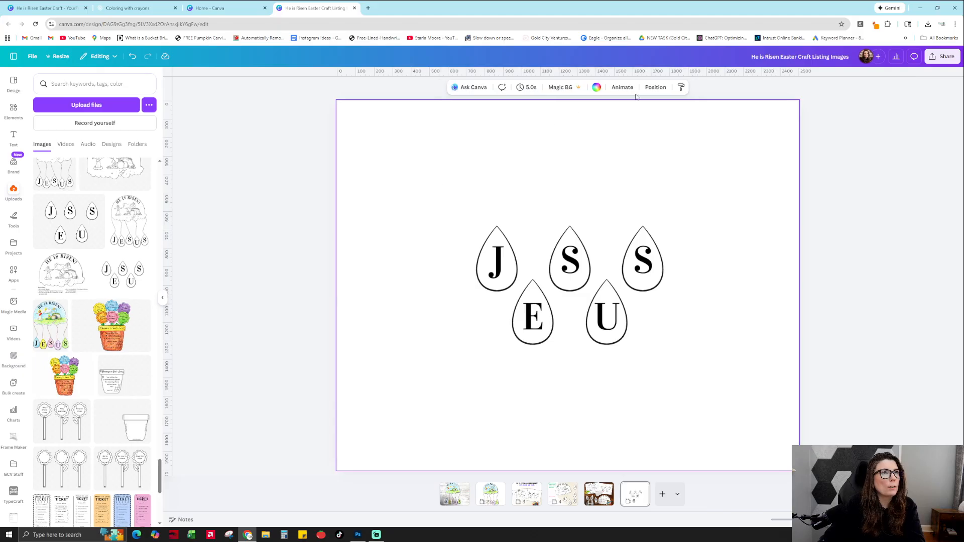
click(596, 86)
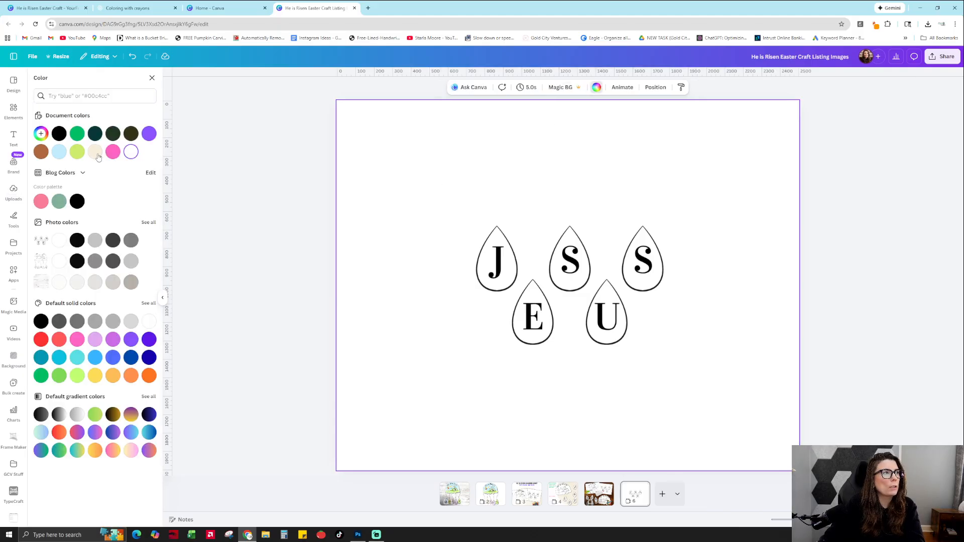
click(97, 156)
click(482, 264)
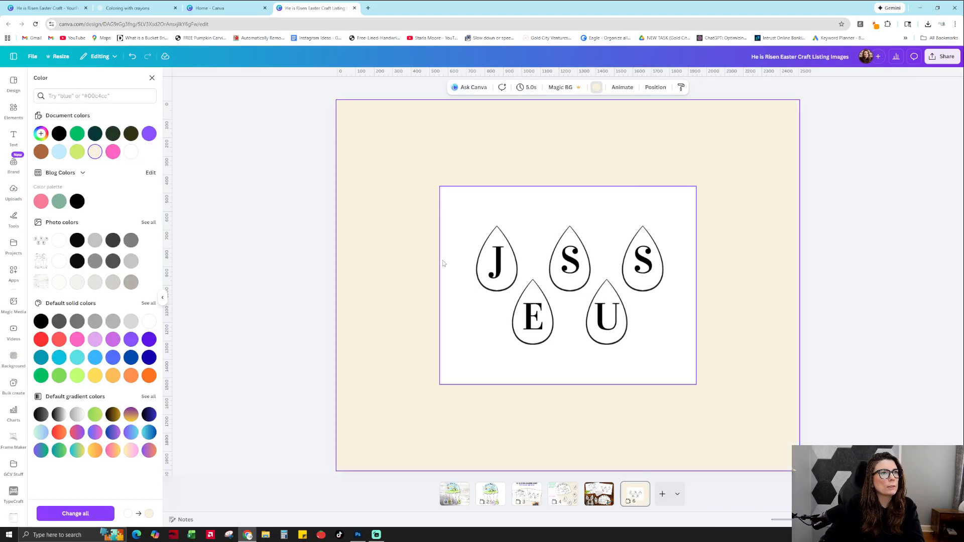
key(Delete)
click(482, 265)
key(Delete)
Place the transparent JESUS teardrop letters on page 6, enlarge them, set the page background to the sage green brand color, and center the image.
click(53, 220)
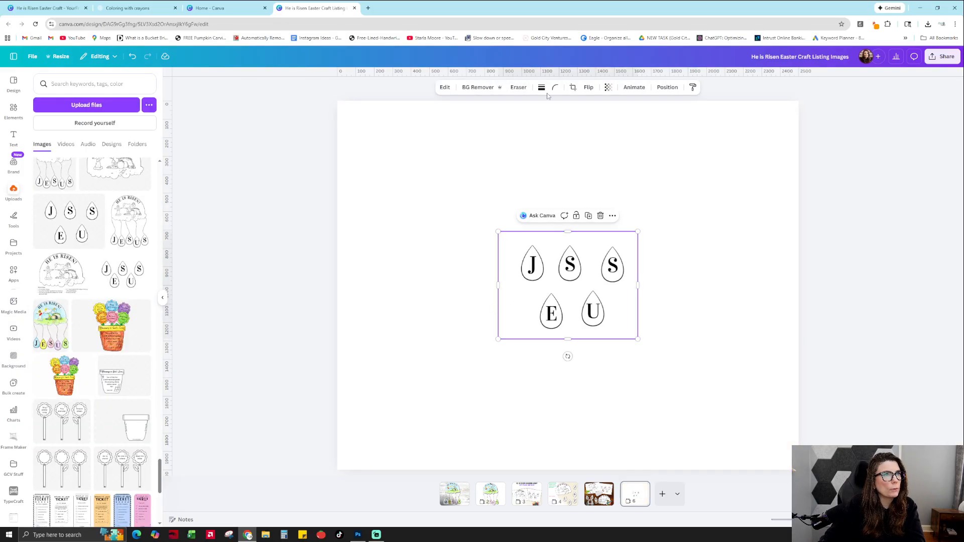
drag(497, 231, 362, 127)
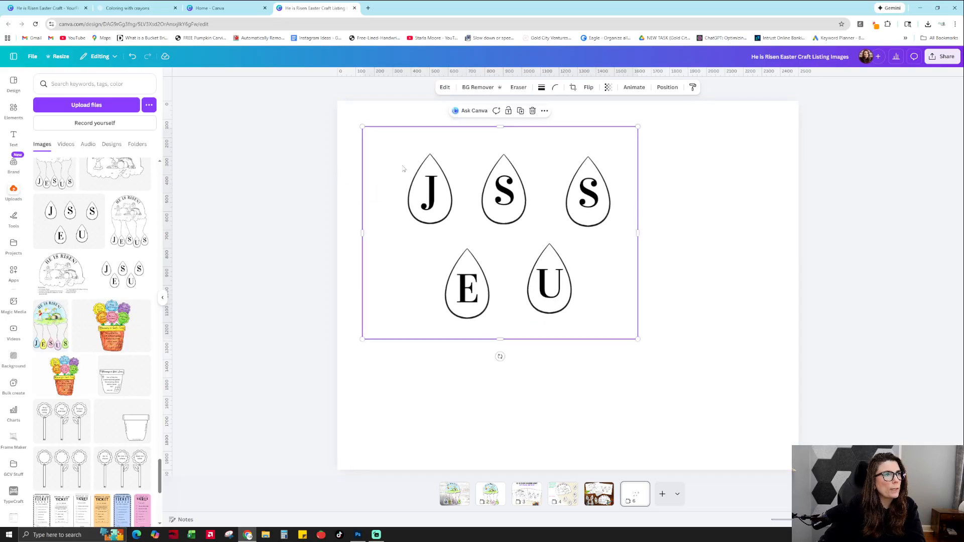
click(710, 188)
click(596, 88)
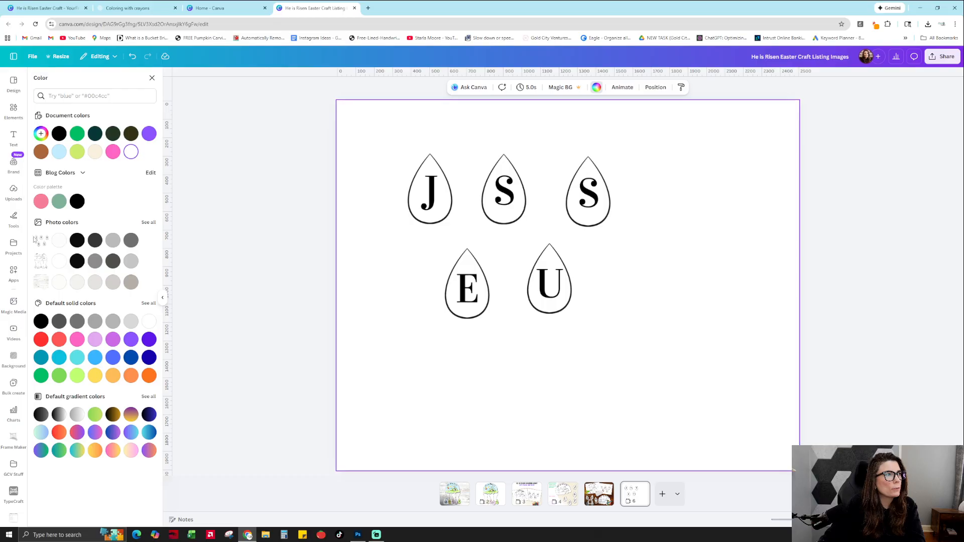
click(52, 200)
click(441, 274)
drag(543, 292, 587, 341)
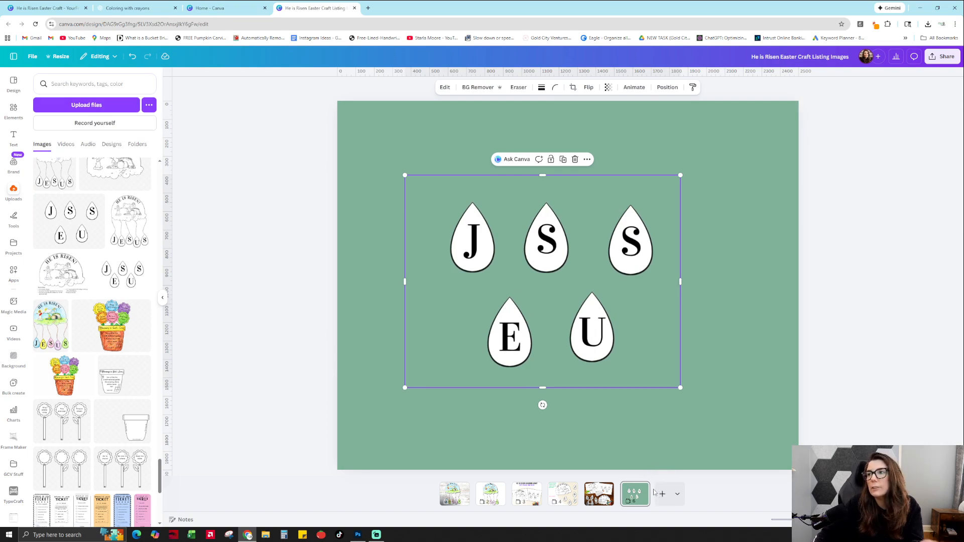
Look over the string and cutouts on page 5, then the colored assembled craft on page 1 of the listing images.
click(599, 495)
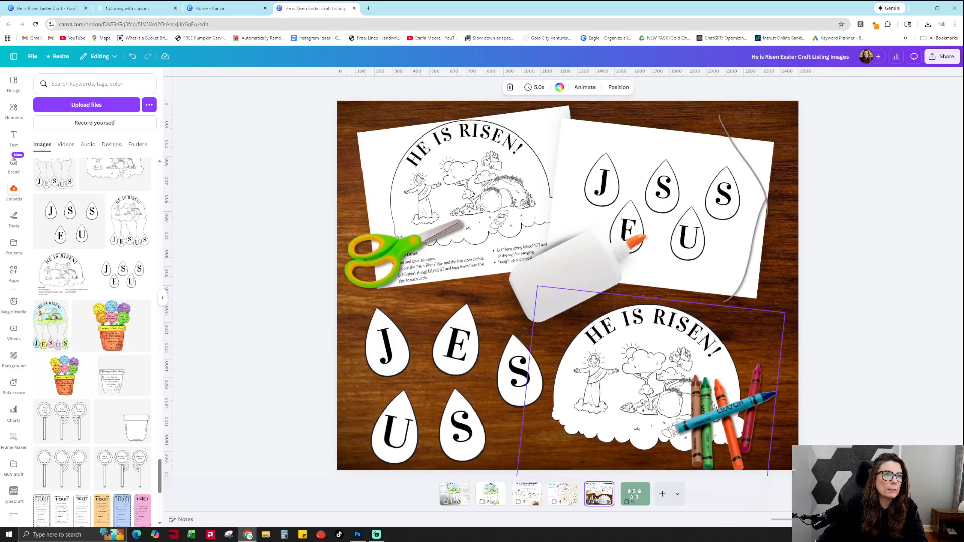
click(751, 252)
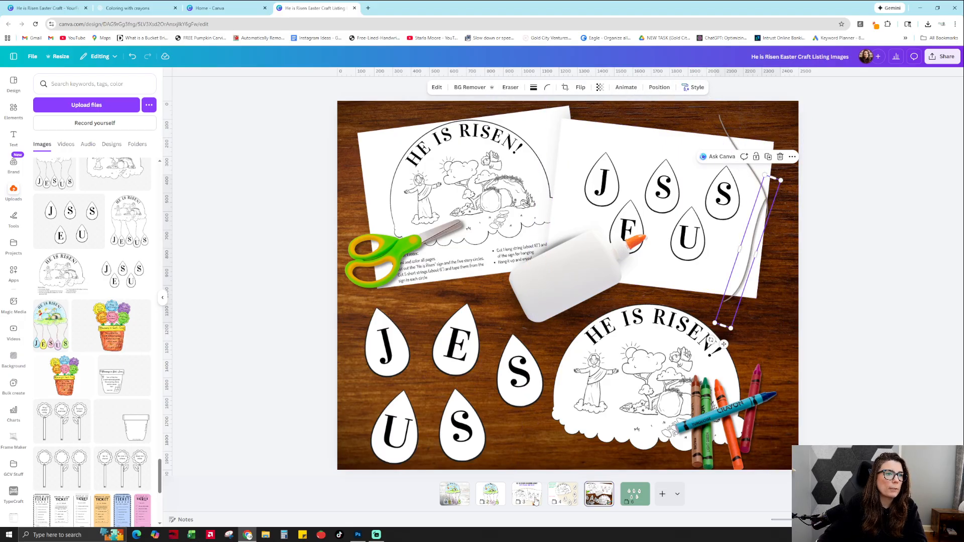
click(566, 501)
click(454, 497)
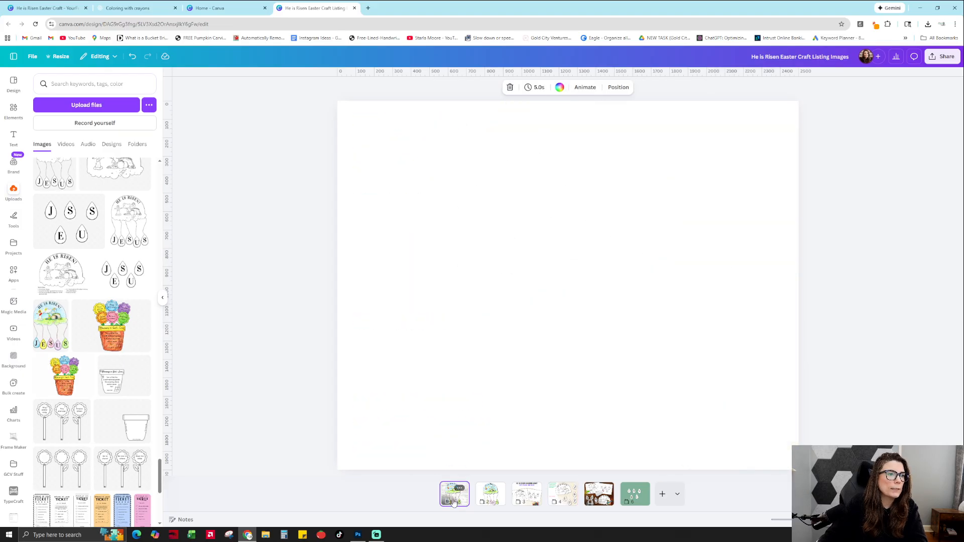
drag(347, 104, 678, 436)
drag(587, 301, 616, 313)
click(870, 412)
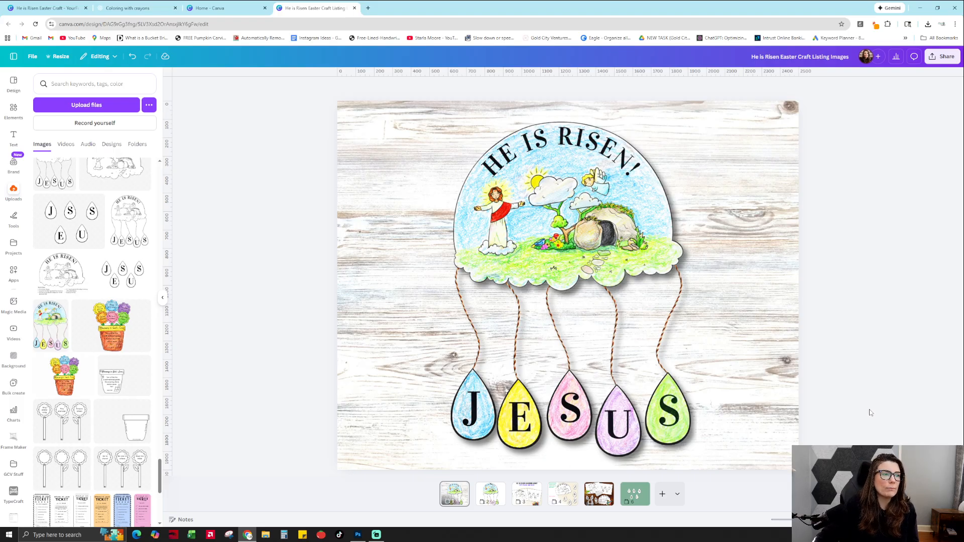
Open the YourFrugalFriend Etsy shop in a new browser tab and browse its item list.
click(368, 7)
text(yourfru)
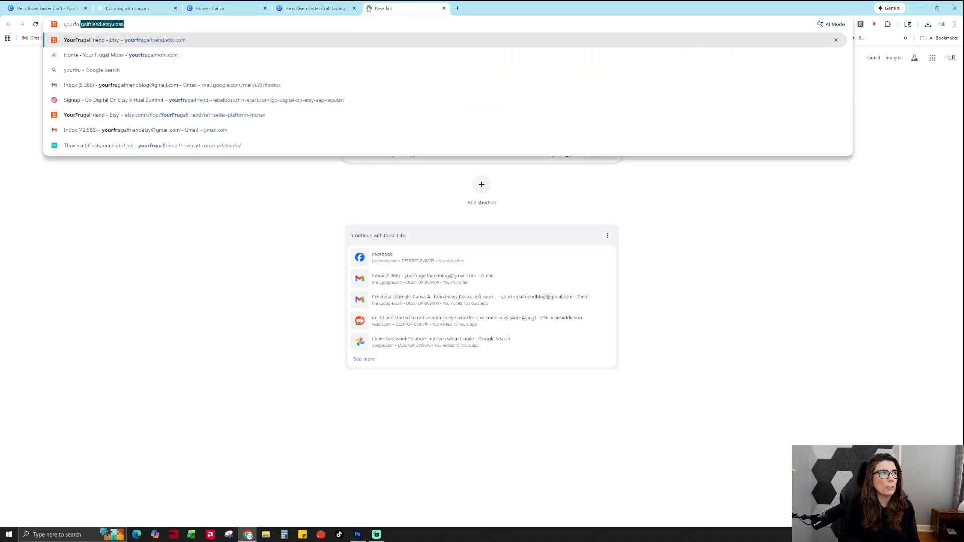
key(Return)
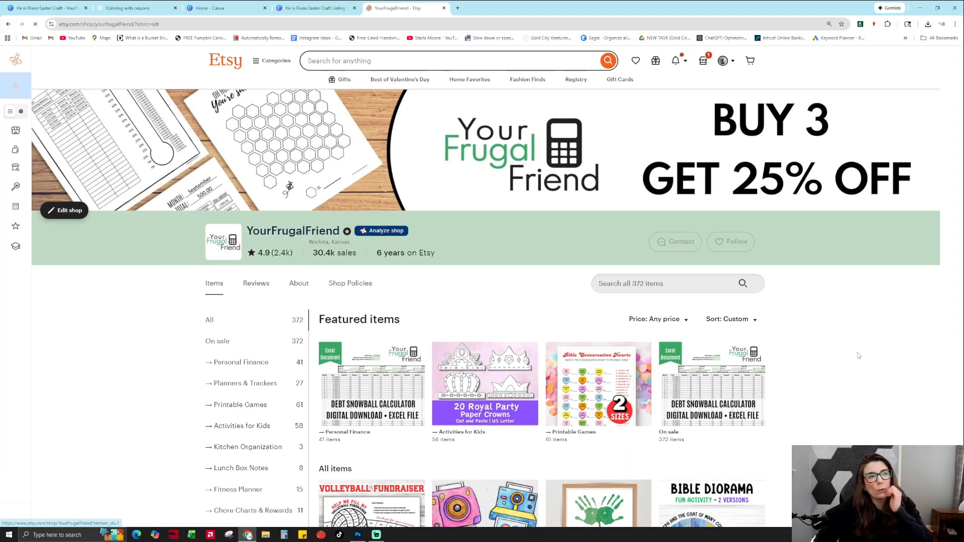
scroll(603, 387, down, 3)
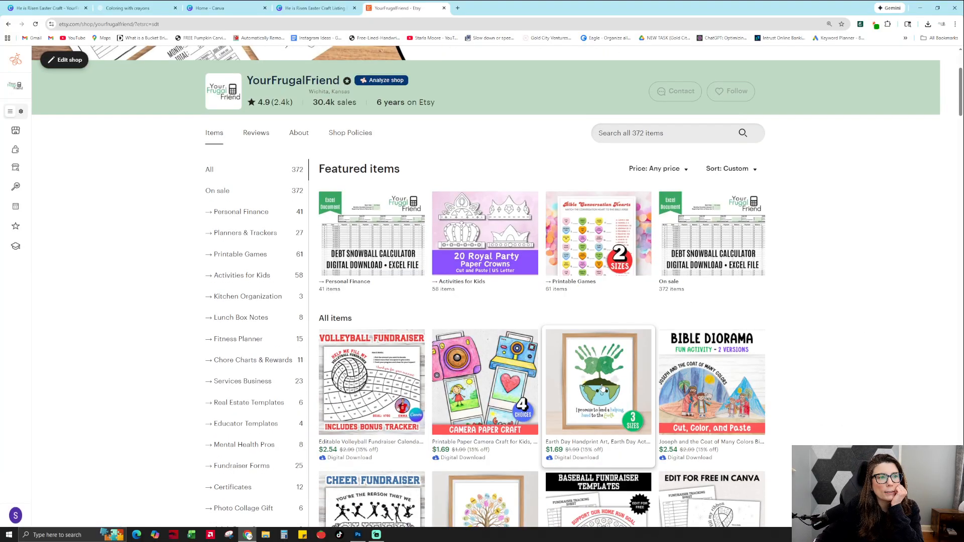
View the Earth Day Handprint Art listing and its product video, then close the listing.
click(602, 386)
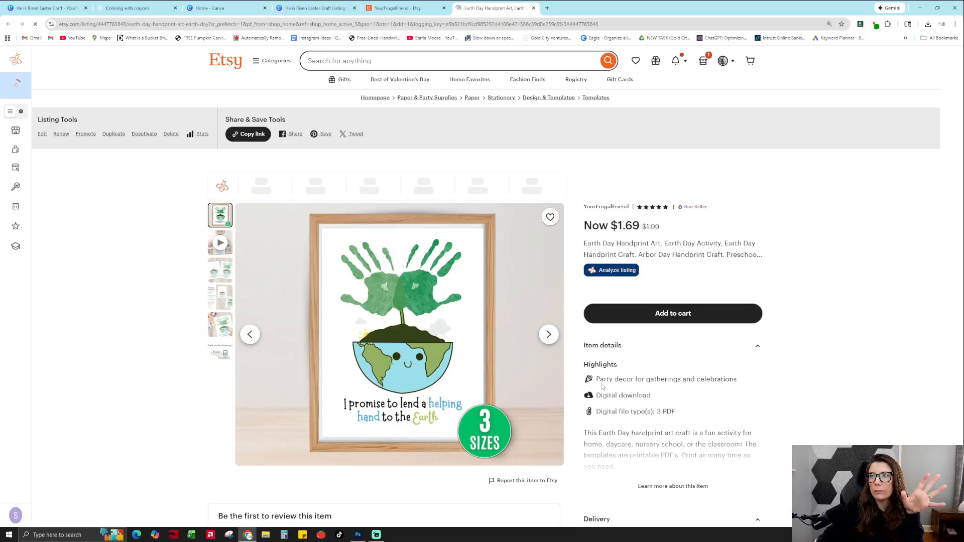
click(223, 244)
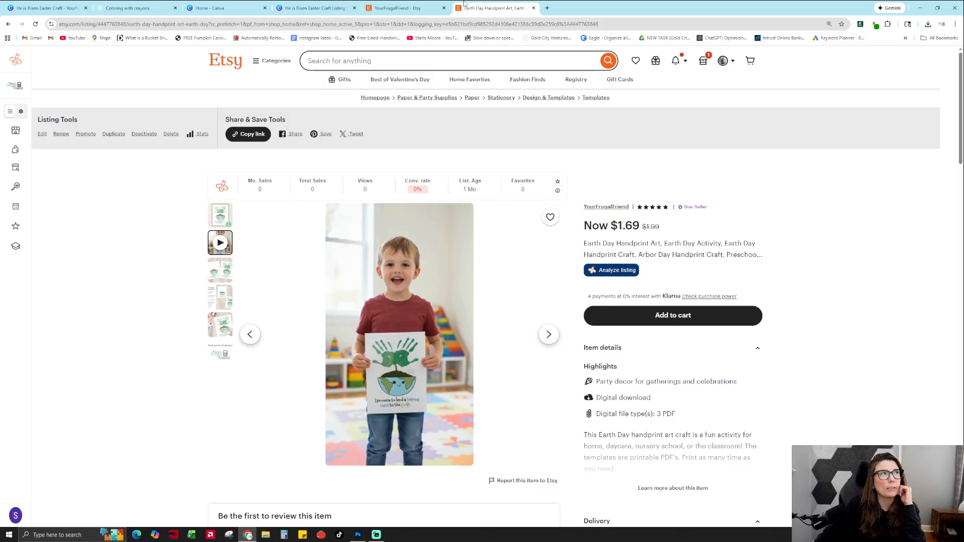
click(533, 8)
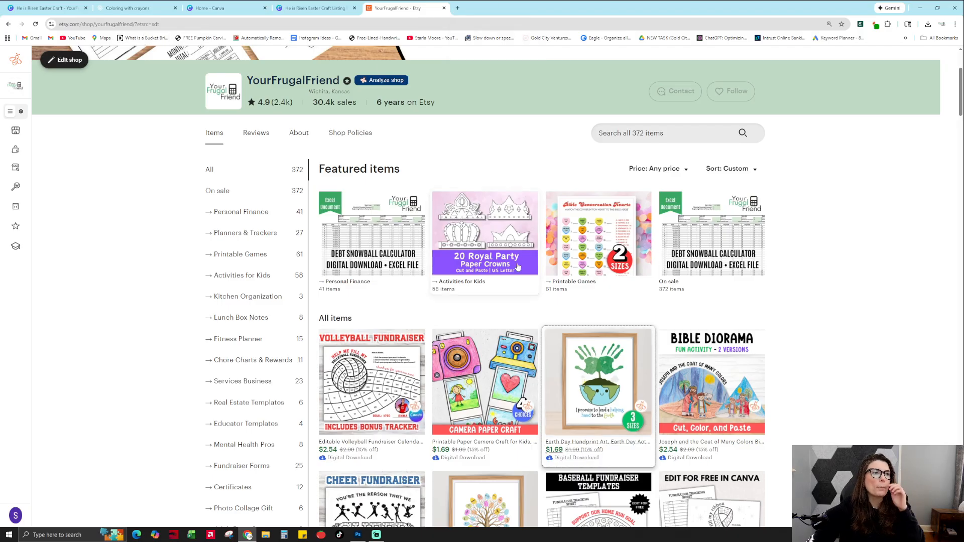
Look through the images of the Printable Paper Camera Craft listing, then return to the He is Risen listing images design in Canva.
click(493, 335)
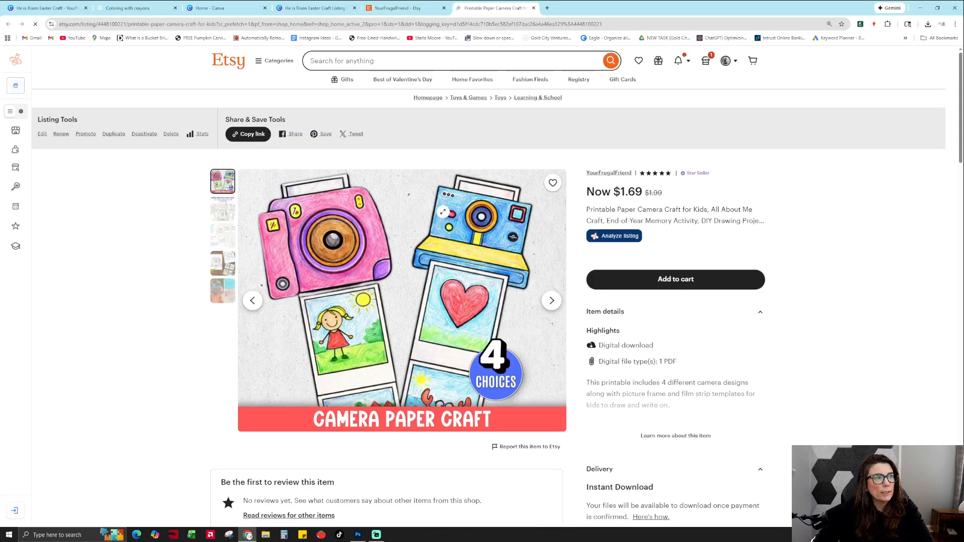
click(219, 245)
click(220, 298)
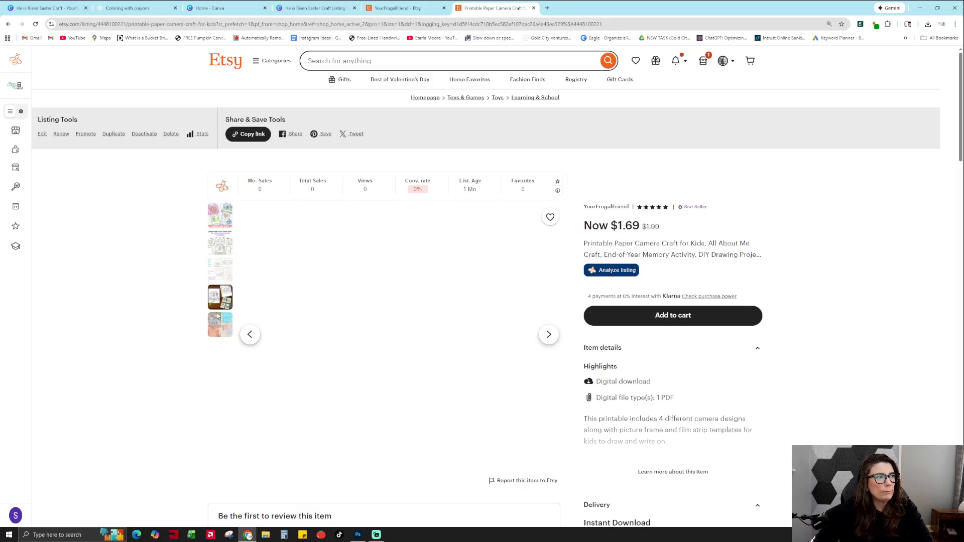
click(221, 323)
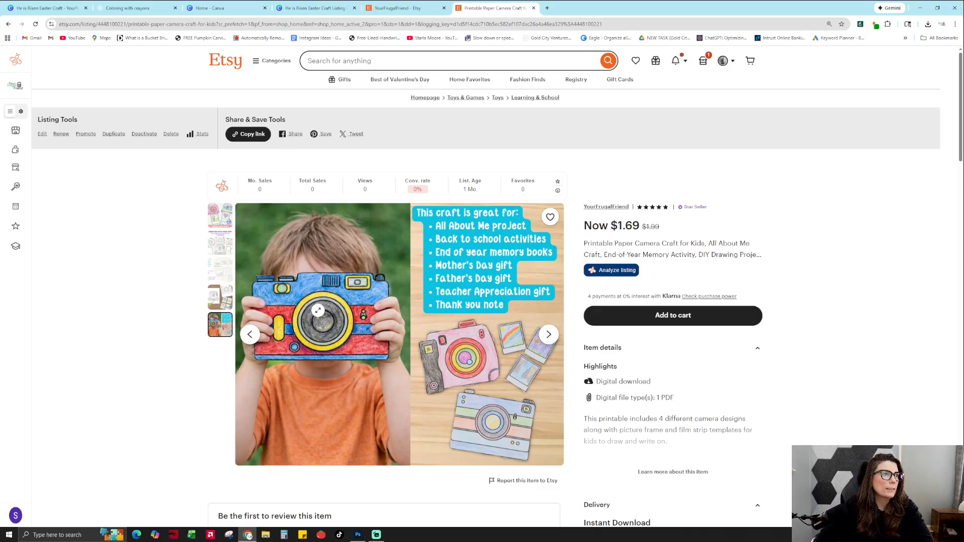
click(219, 295)
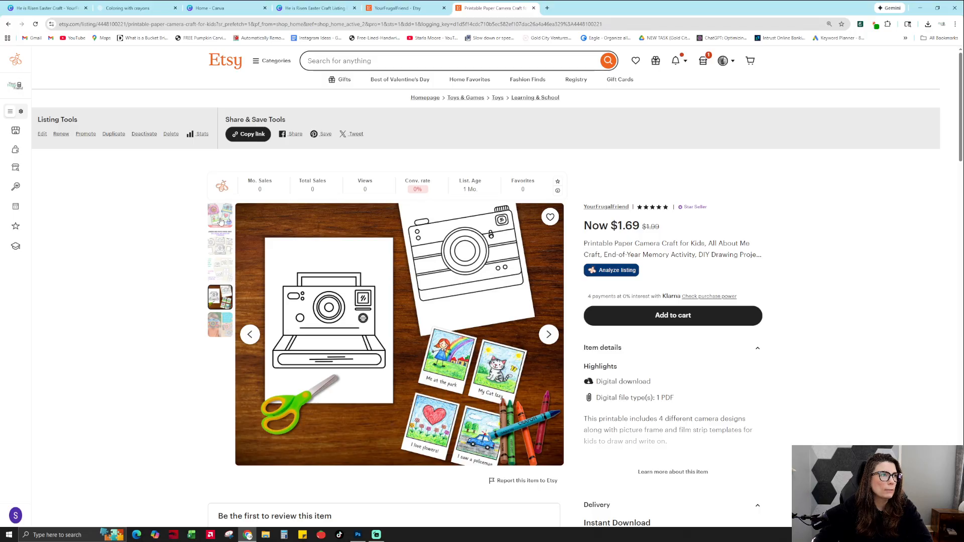
click(221, 221)
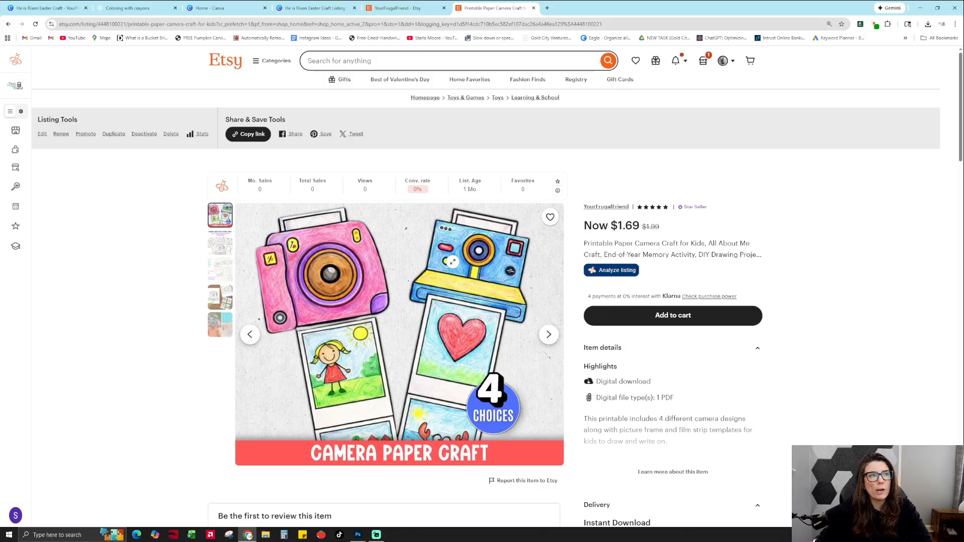
click(8, 24)
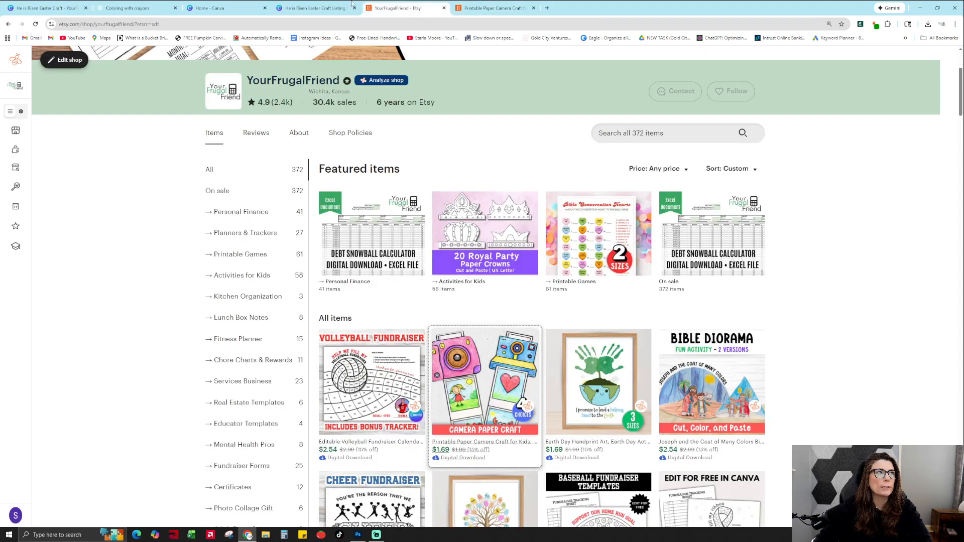
click(337, 6)
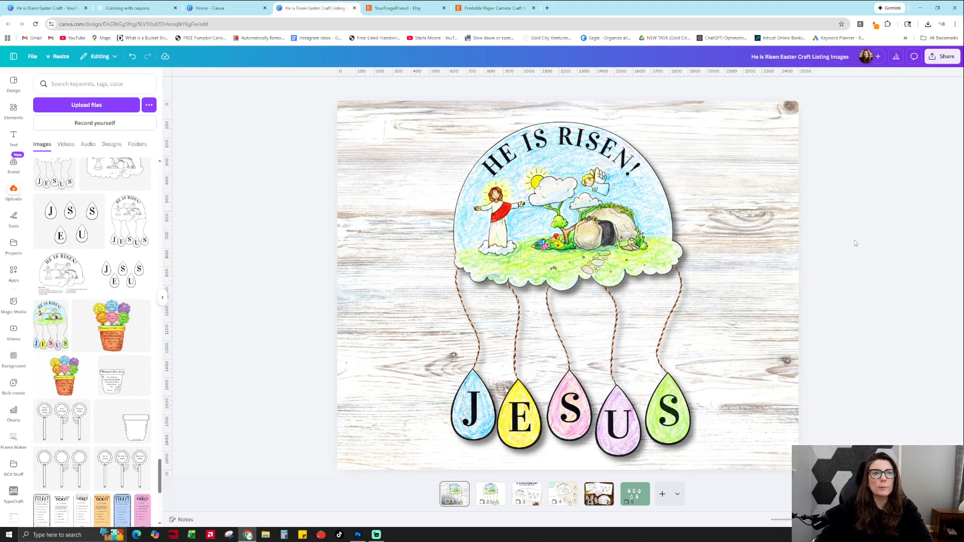